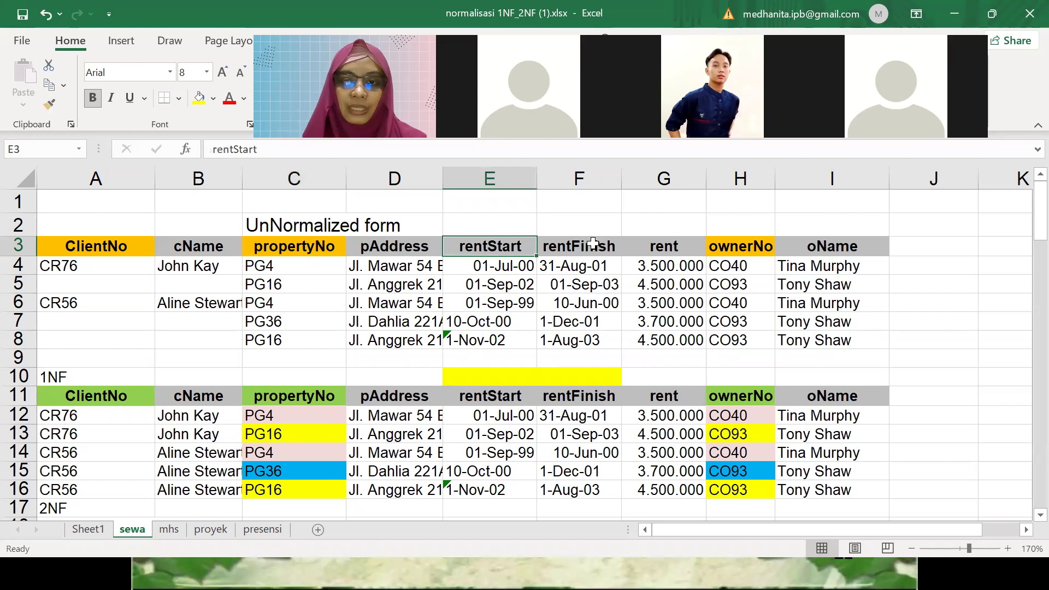
{"action": "left_click", "coordinate": [671, 246]}
{"action": "left_click", "coordinate": [729, 242]}
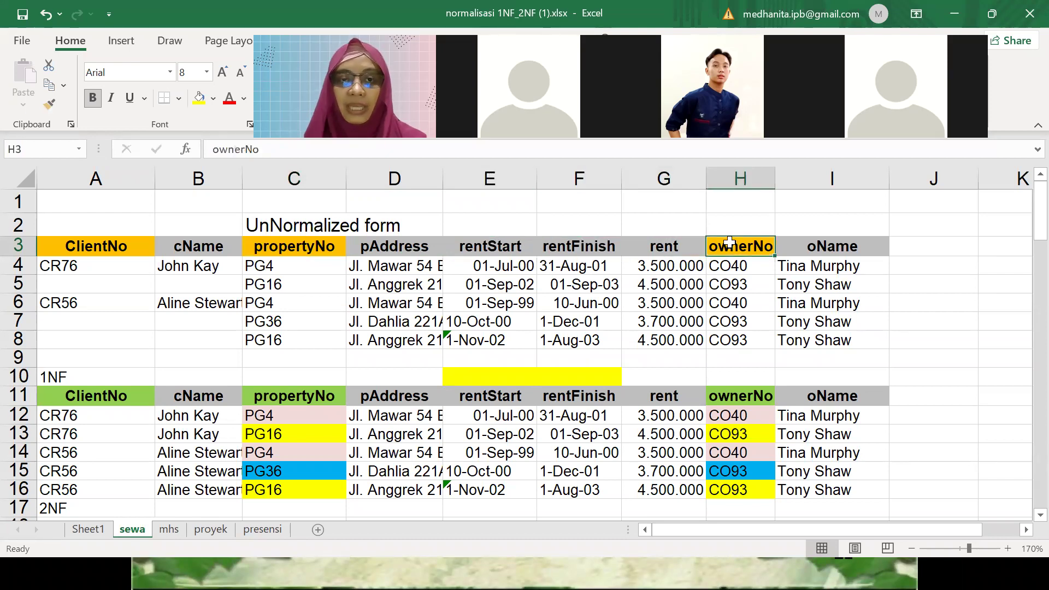
{"action": "left_click_drag", "start_coordinate": [729, 242], "coordinate": [845, 227]}
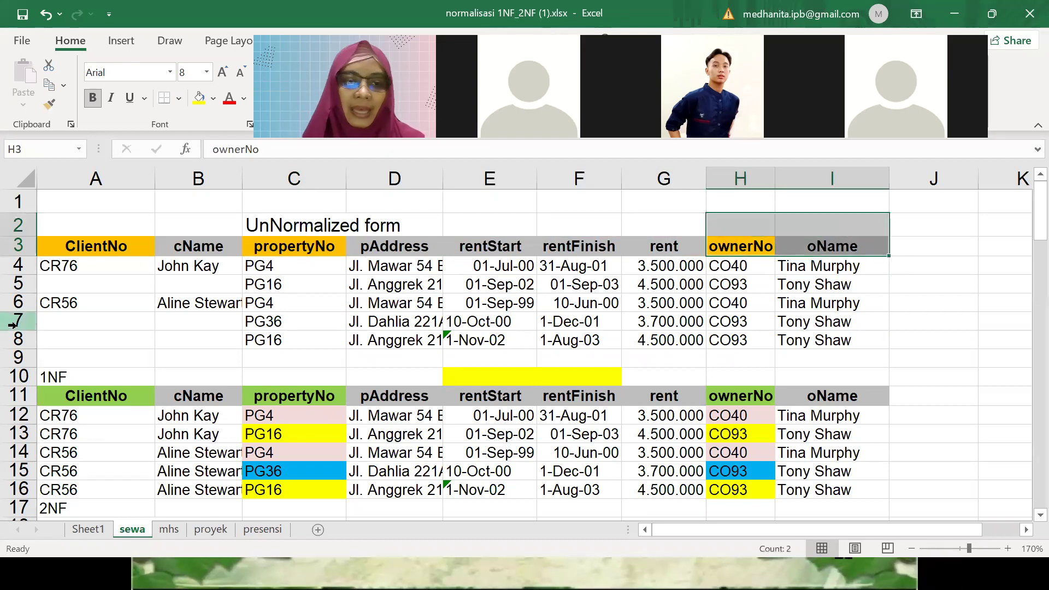
Step: Merge and center the first client's number across A4:A5 and the client name across B4:B5 in the unnormalized table
{"action": "left_click_drag", "start_coordinate": [108, 273], "coordinate": [107, 285]}
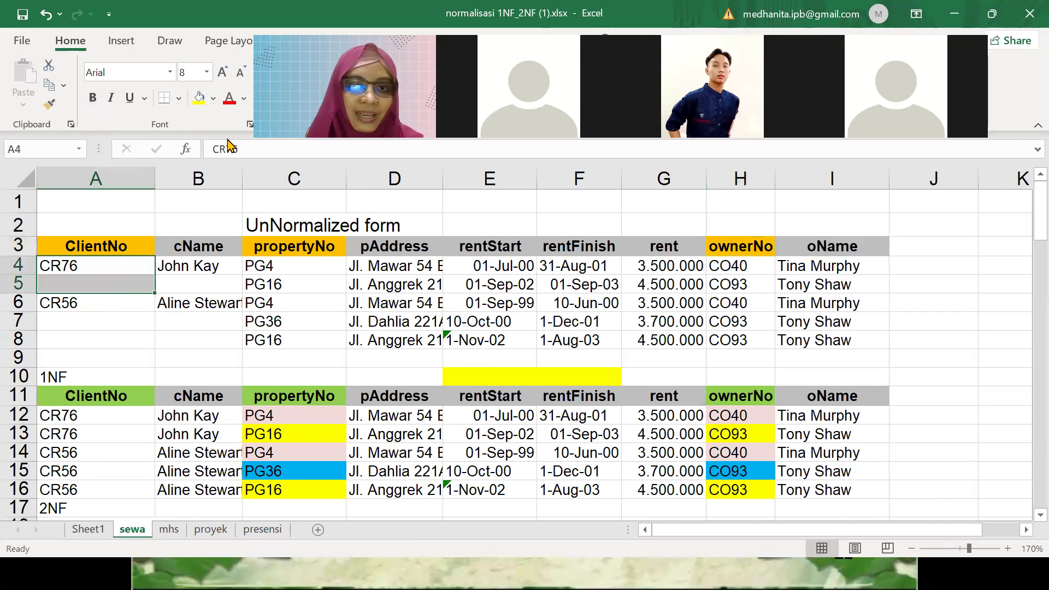
{"action": "left_click", "coordinate": [404, 98]}
{"action": "key", "text": "Right"}
{"action": "key", "text": "shift+Down"}
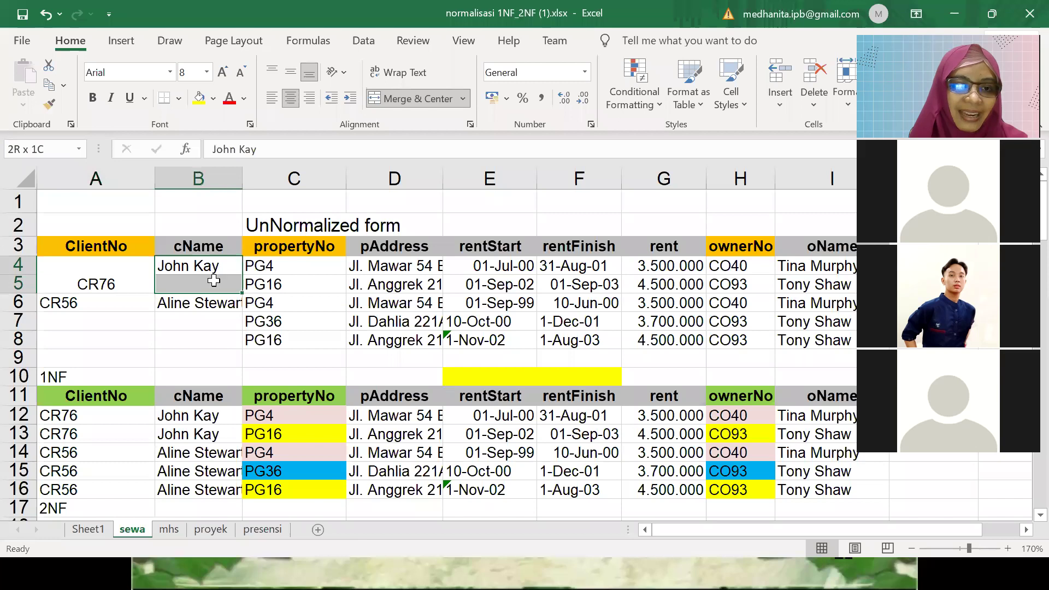
{"action": "left_click", "coordinate": [409, 98]}
Step: Merge and center the CR56 client number across A6:A8 and the client name across B6:B8
{"action": "left_click_drag", "start_coordinate": [129, 306], "coordinate": [129, 337]}
{"action": "left_click", "coordinate": [443, 103]}
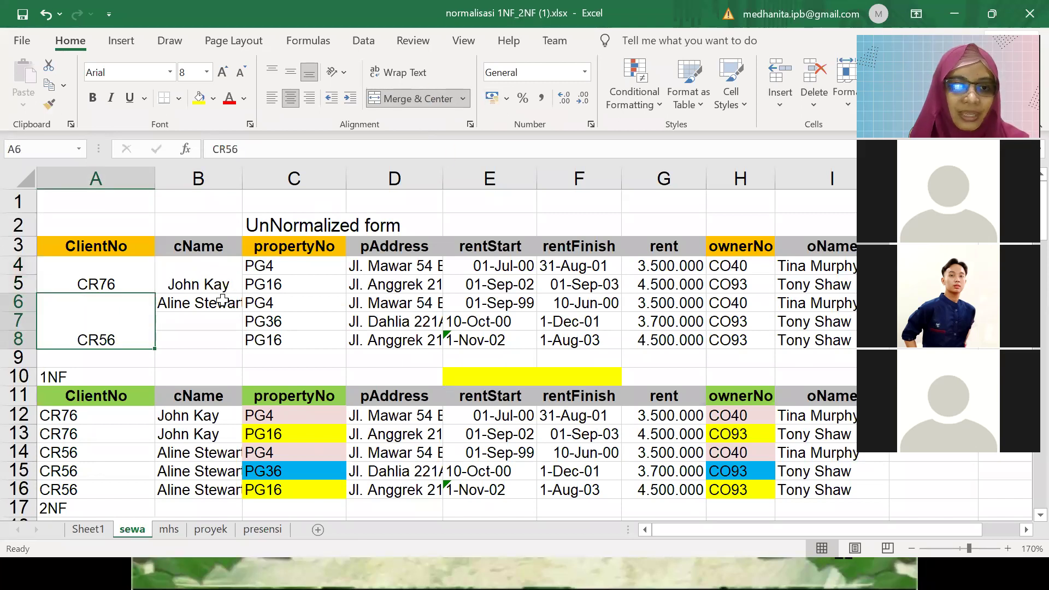
{"action": "left_click_drag", "start_coordinate": [222, 302], "coordinate": [218, 338]}
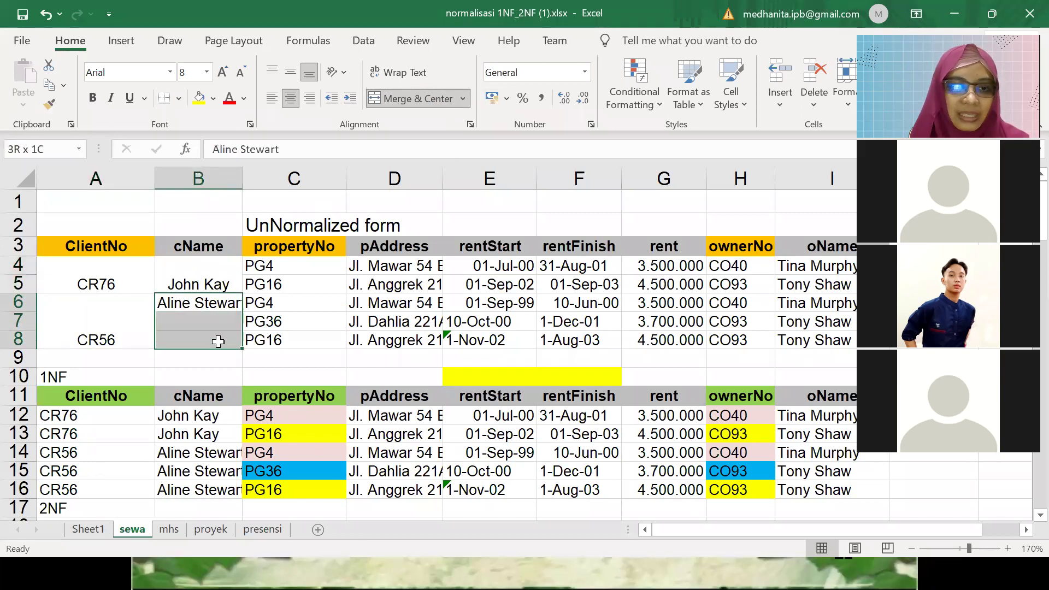
{"action": "left_click", "coordinate": [425, 102]}
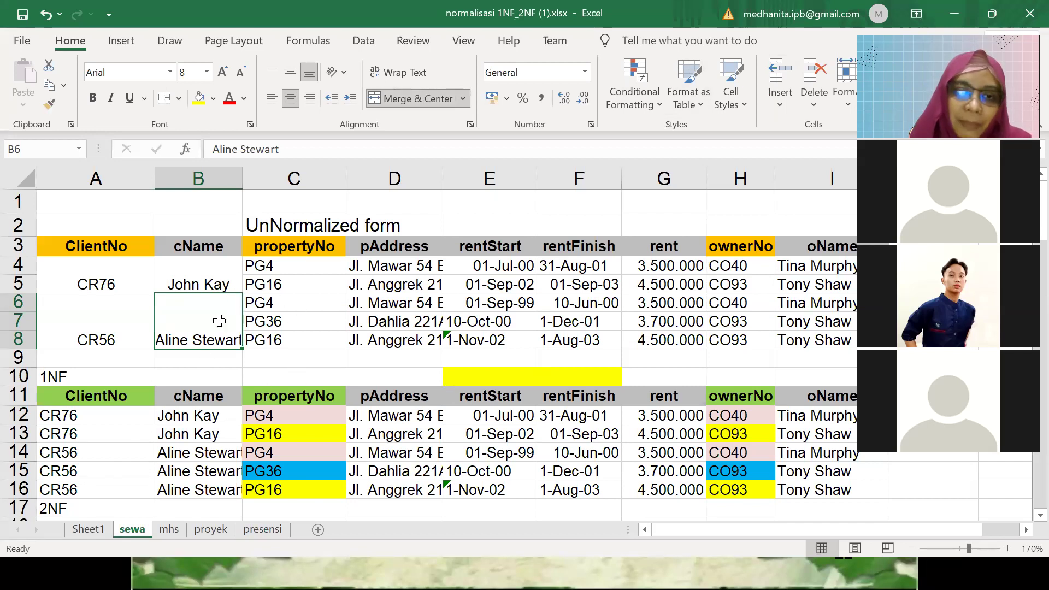
Step: Compare the merged client cells of the unnormalized table with the repeated client rows of the 1NF table
{"action": "left_click", "coordinate": [133, 285]}
{"action": "left_click", "coordinate": [168, 298]}
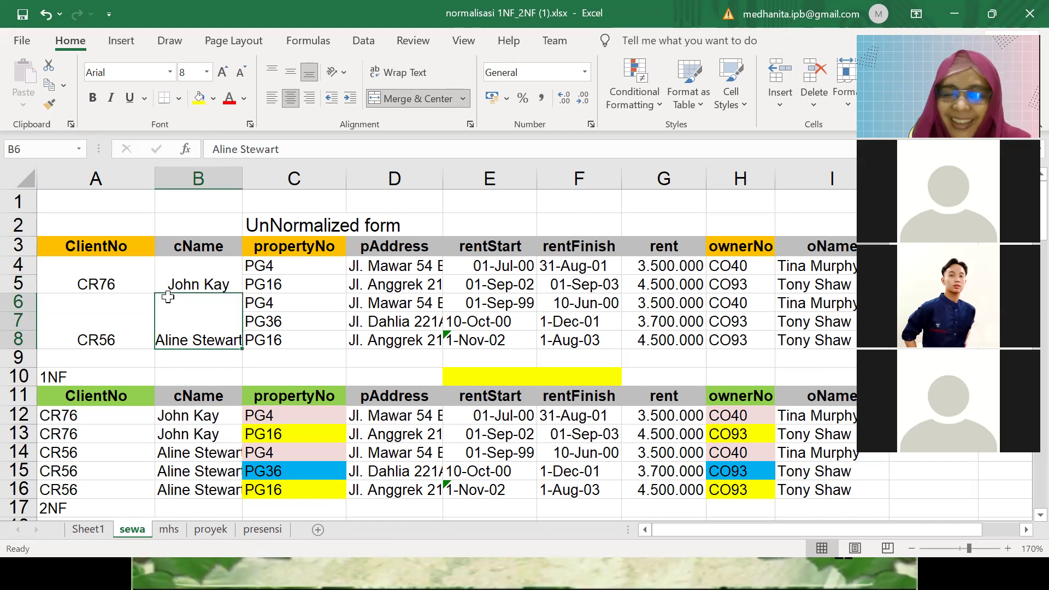
{"action": "left_click", "coordinate": [316, 231]}
{"action": "left_click_drag", "start_coordinate": [142, 246], "coordinate": [328, 320]}
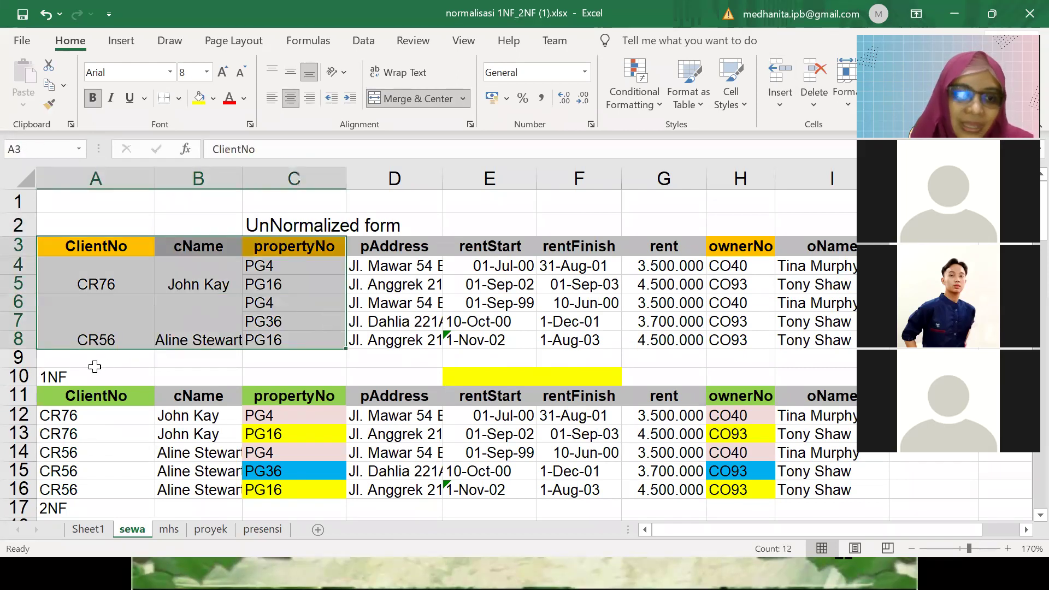
{"action": "left_click", "coordinate": [89, 376]}
{"action": "left_click", "coordinate": [89, 413]}
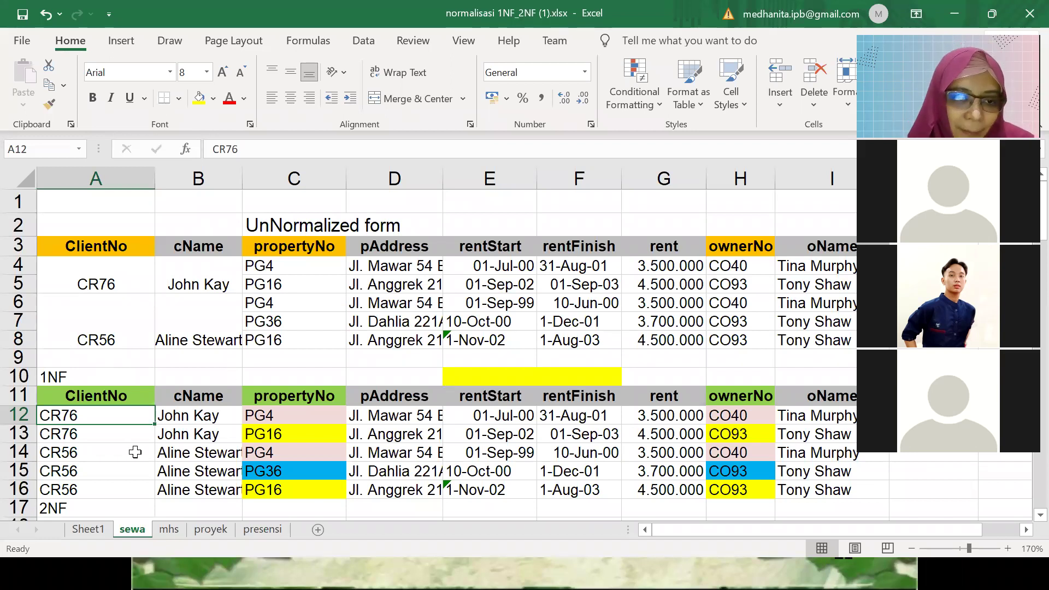
{"action": "left_click_drag", "start_coordinate": [123, 415], "coordinate": [260, 425]}
{"action": "left_click_drag", "start_coordinate": [121, 431], "coordinate": [234, 418]}
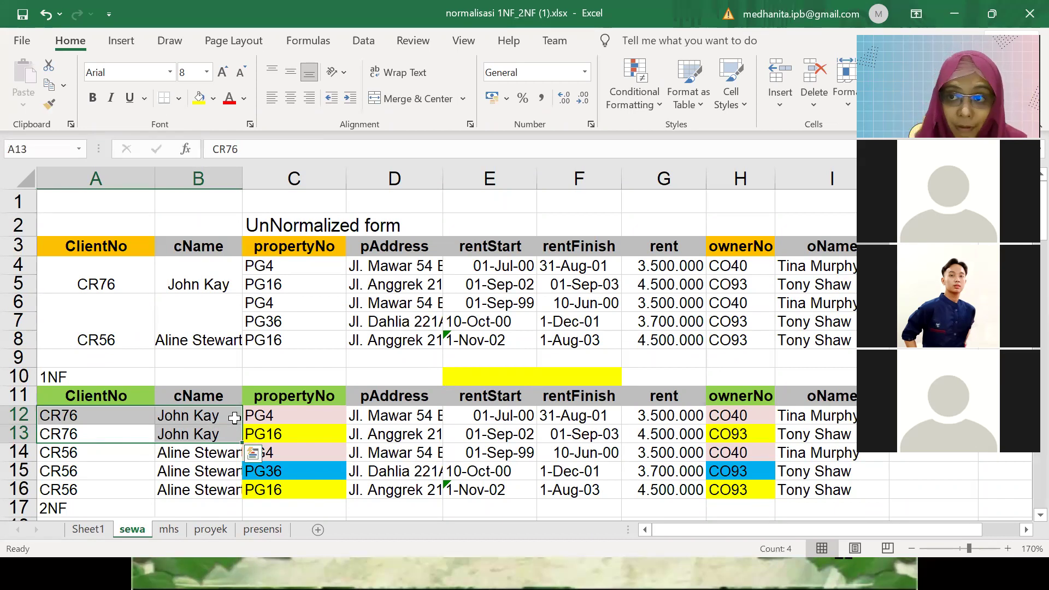
{"action": "left_click", "coordinate": [103, 456]}
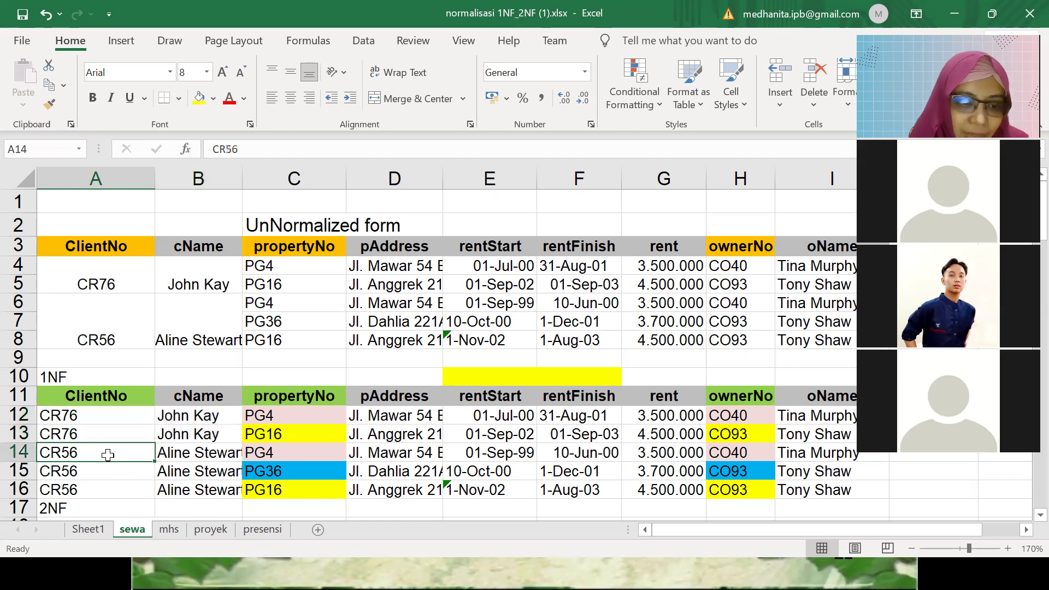
{"action": "left_click_drag", "start_coordinate": [104, 456], "coordinate": [175, 504]}
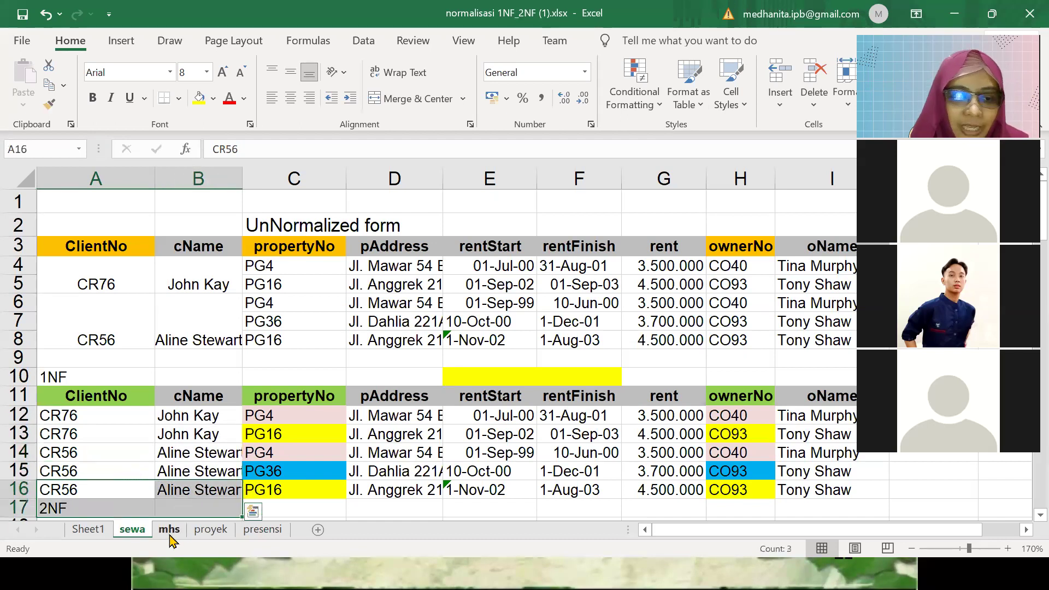
Step: Examine on the mhs sheet which courses belong to each student in the unnormalized table
{"action": "left_click", "coordinate": [169, 530]}
{"action": "scroll", "coordinate": [279, 365], "scroll_direction": "up", "scroll_amount": 3}
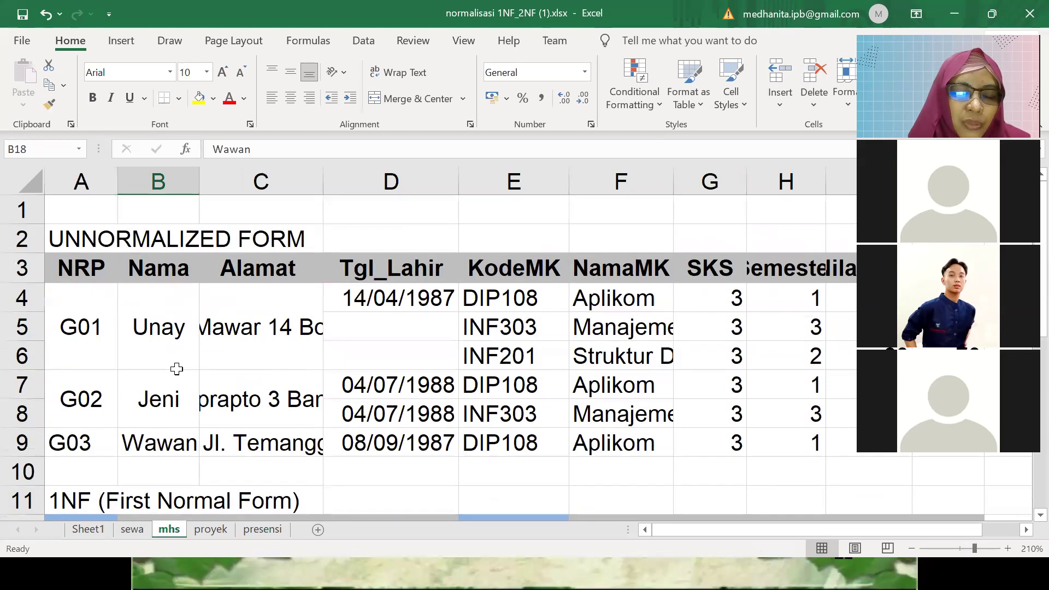
{"action": "left_click", "coordinate": [153, 341]}
{"action": "left_click", "coordinate": [629, 303]}
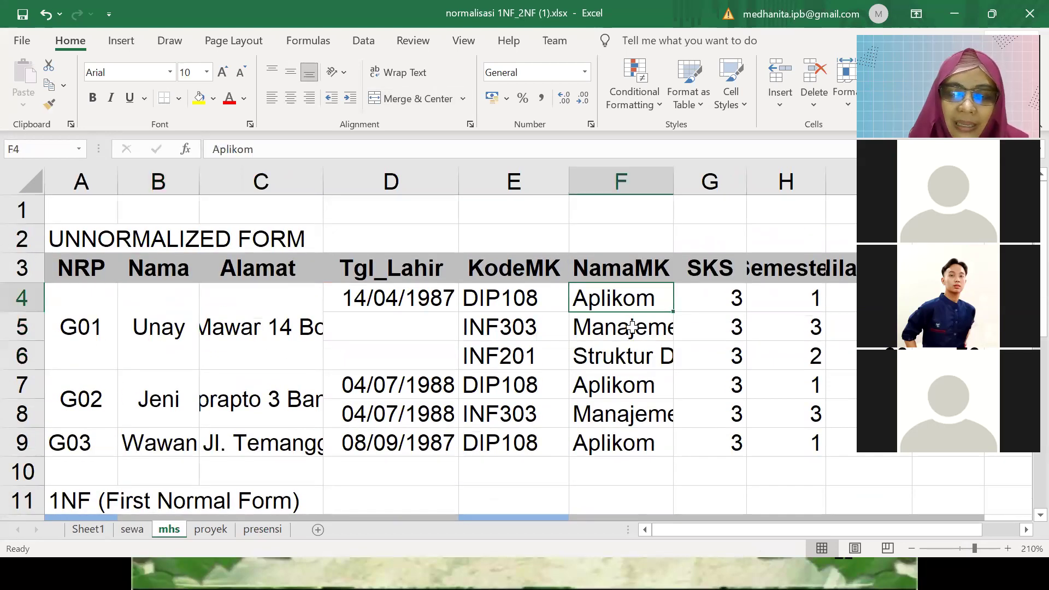
{"action": "left_click", "coordinate": [634, 333]}
{"action": "left_click", "coordinate": [630, 347]}
{"action": "left_click", "coordinate": [161, 389]}
{"action": "left_click", "coordinate": [616, 407]}
{"action": "left_click", "coordinate": [619, 392]}
{"action": "left_click", "coordinate": [601, 442]}
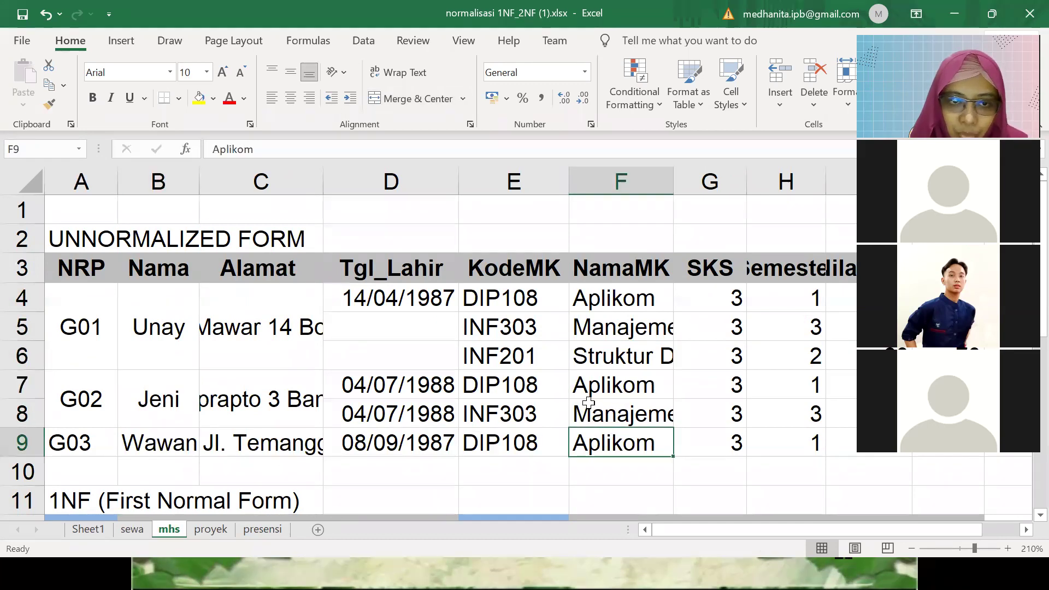
{"action": "left_click", "coordinate": [195, 260]}
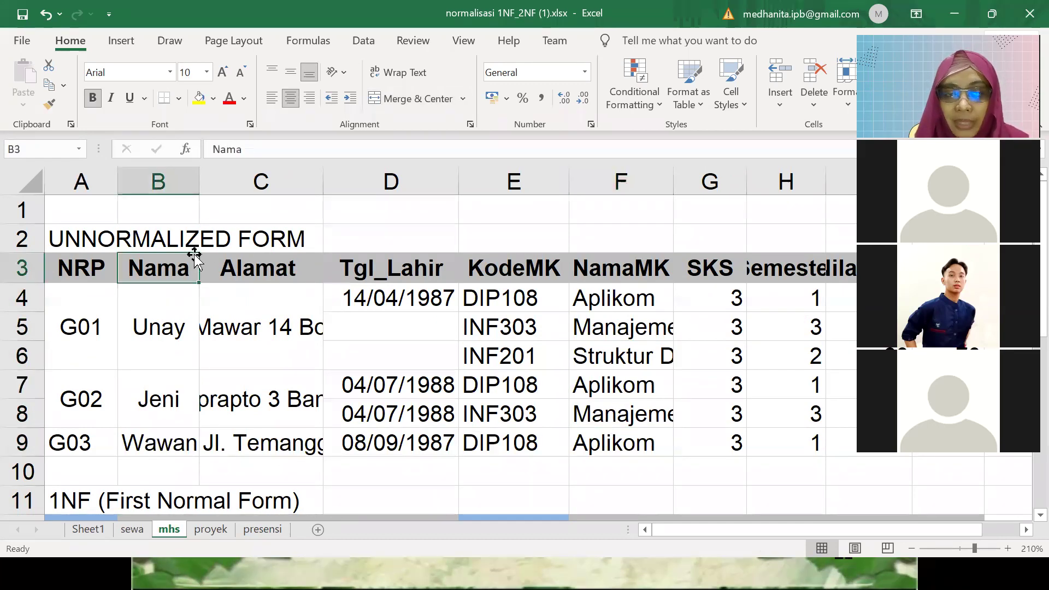
Step: Examine the repeated student data and course codes row by row in the mhs sheet's 1NF table
{"action": "scroll", "coordinate": [253, 363], "scroll_direction": "down", "scroll_amount": 3}
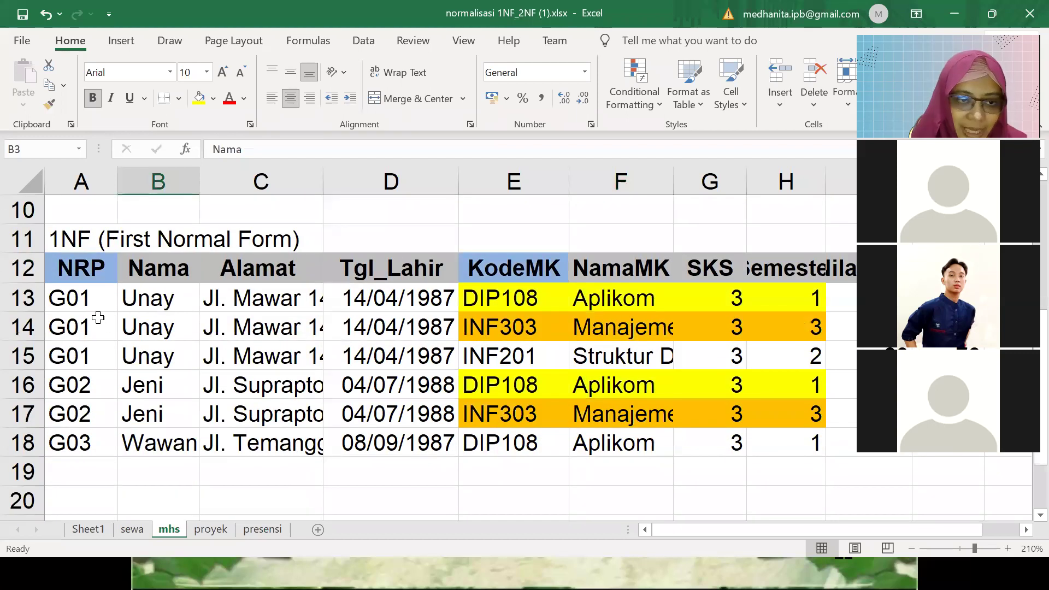
{"action": "left_click_drag", "start_coordinate": [82, 299], "coordinate": [534, 298]}
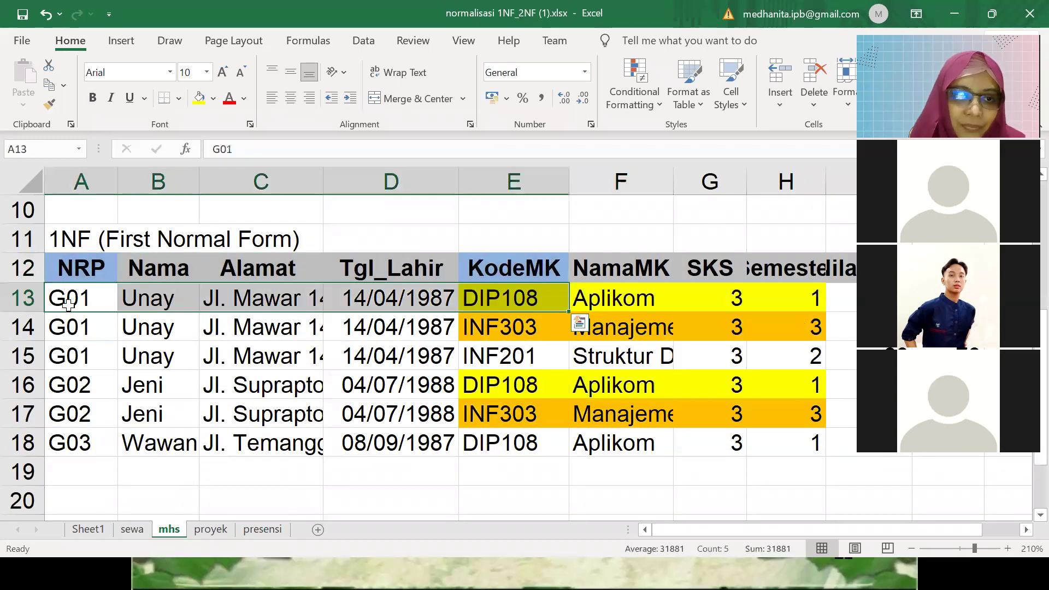
{"action": "left_click_drag", "start_coordinate": [67, 322], "coordinate": [518, 324]}
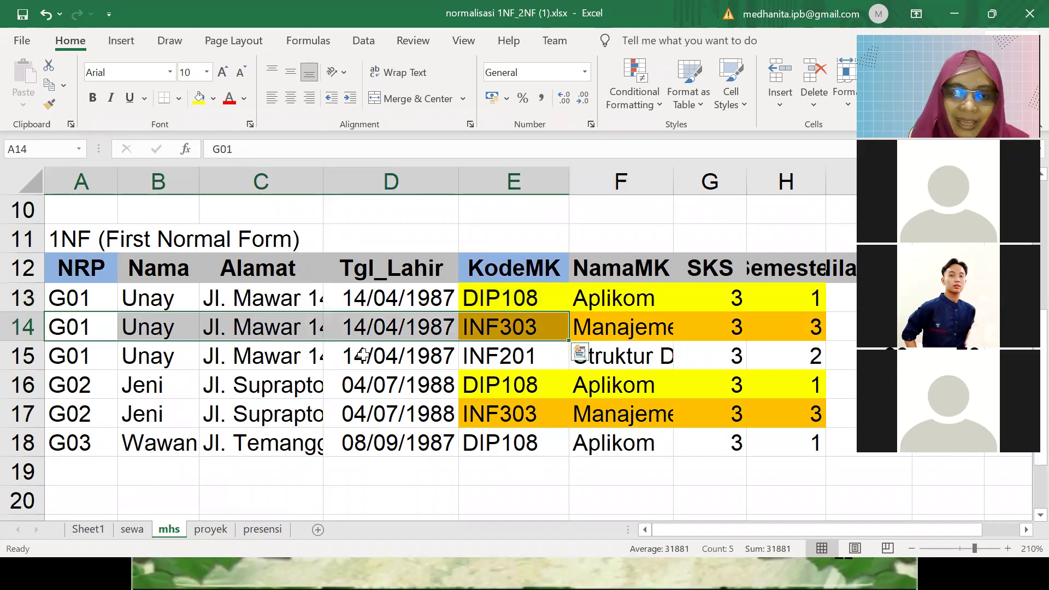
{"action": "left_click", "coordinate": [133, 363]}
{"action": "key", "text": "Down"}
{"action": "key", "text": "Down"}
{"action": "left_click", "coordinate": [174, 443]}
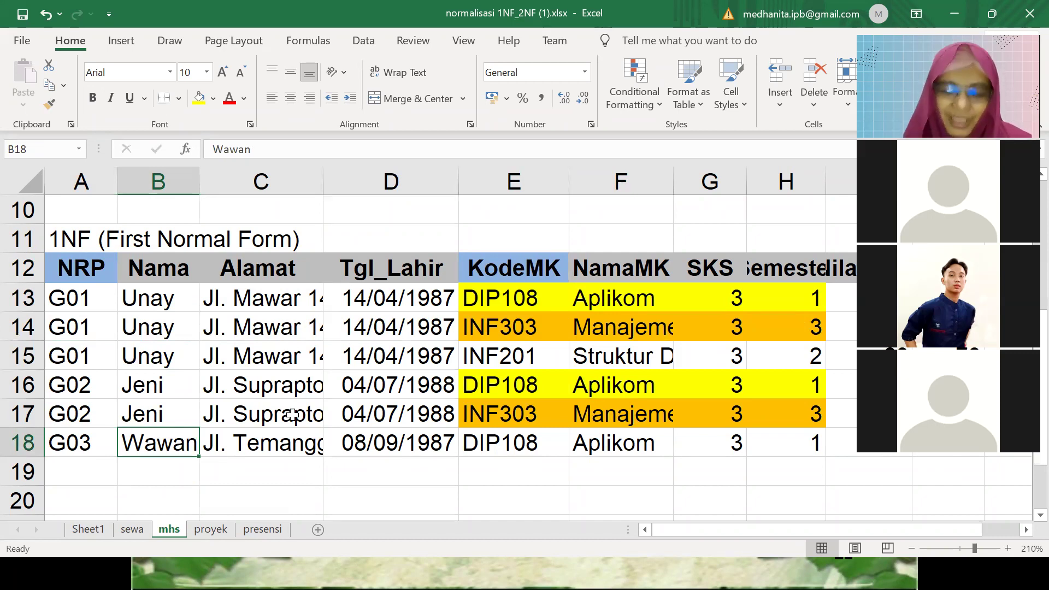
Step: Clear the functional dependency notes below the 2NF label on the sewa sheet, emptying A18:A23
{"action": "left_click", "coordinate": [132, 529]}
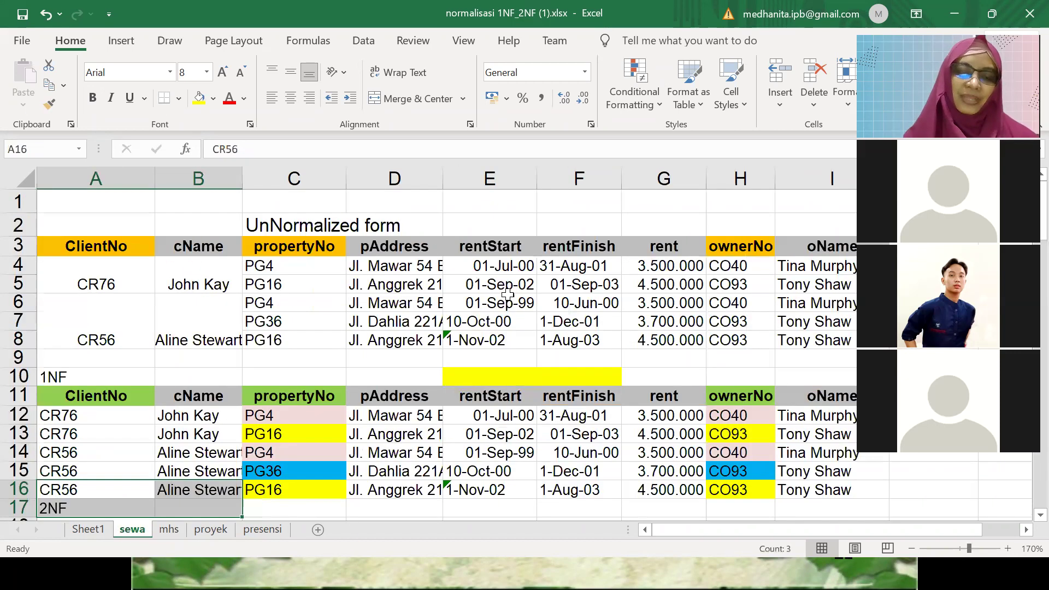
{"action": "scroll", "coordinate": [507, 294], "scroll_direction": "down", "scroll_amount": 2}
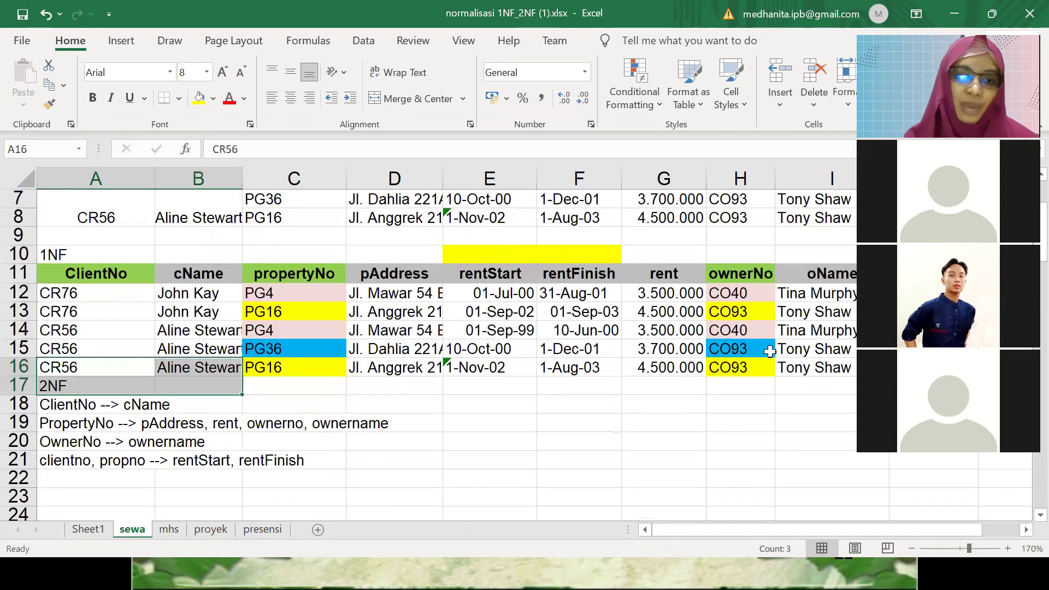
{"action": "left_click_drag", "start_coordinate": [86, 404], "coordinate": [122, 492]}
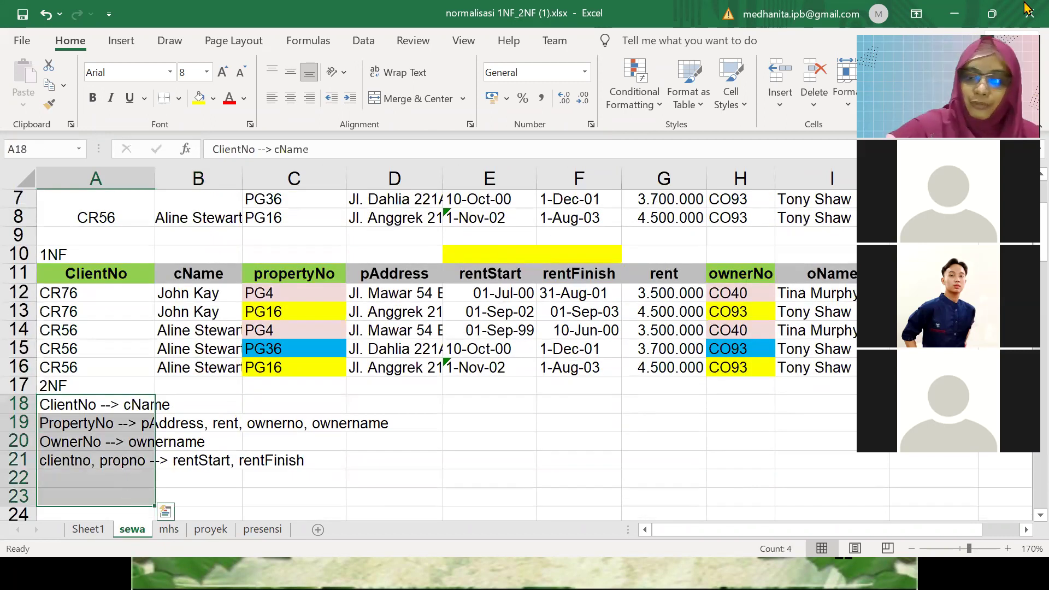
{"action": "key", "text": "Delete"}
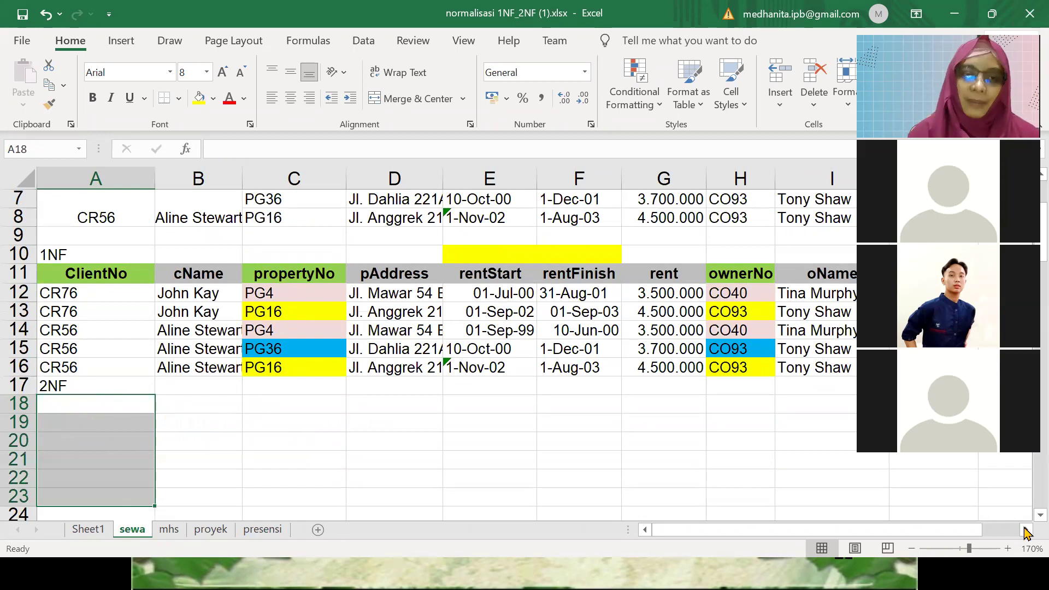
Step: List the key attributes Clientno, propertyno and ownern in cells A19 to A21 under the 2NF label
{"action": "key", "text": "Down"}
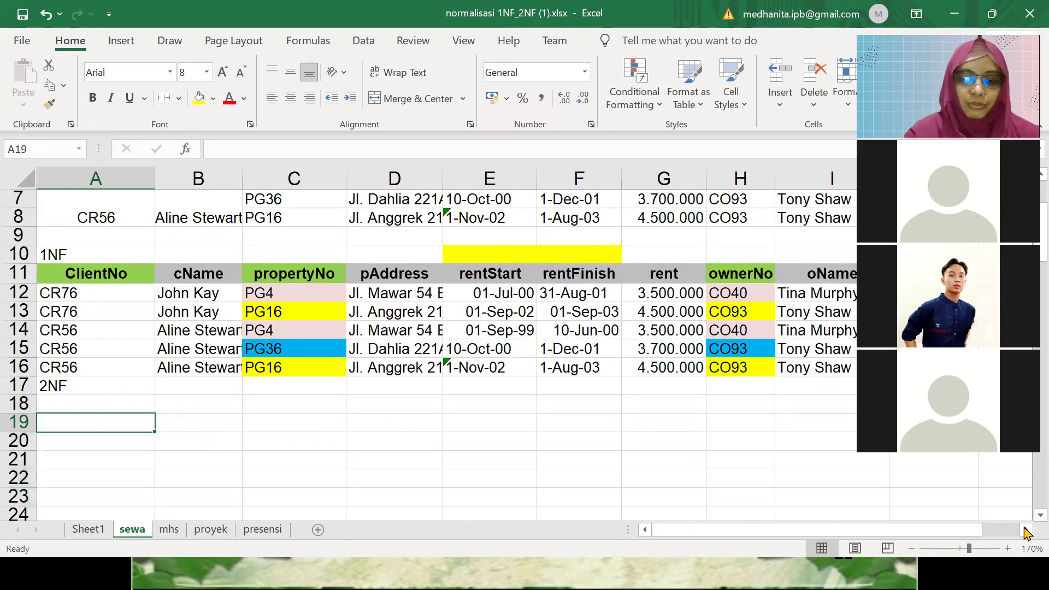
{"action": "type", "text": "Clientno"}
{"action": "key", "text": "Return"}
{"action": "type", "text": "prop"}
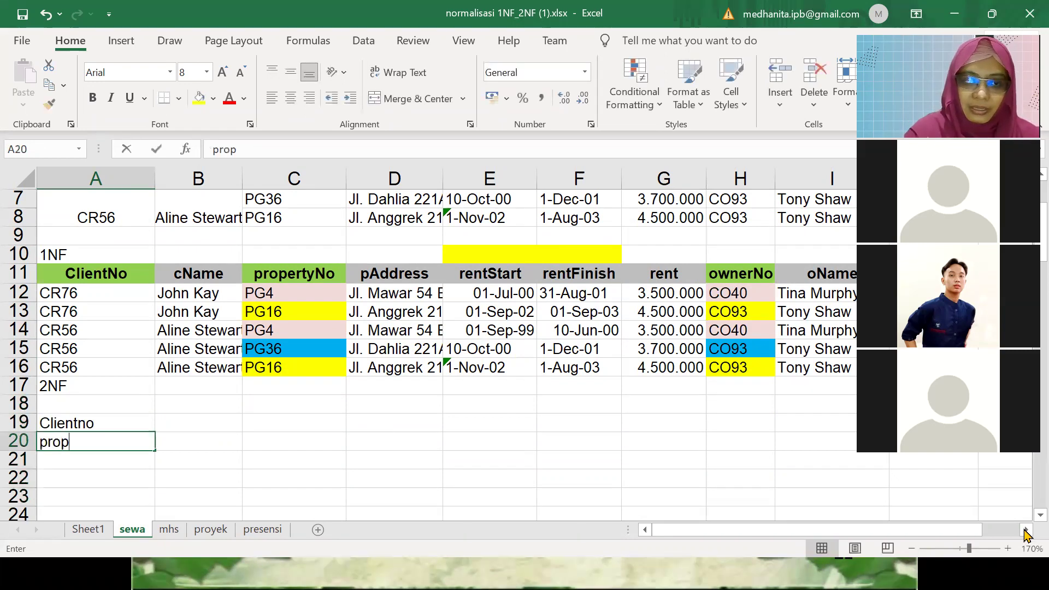
{"action": "type", "text": "ertyn"}
{"action": "scroll", "coordinate": [1026, 535], "scroll_direction": "up", "scroll_amount": 1}
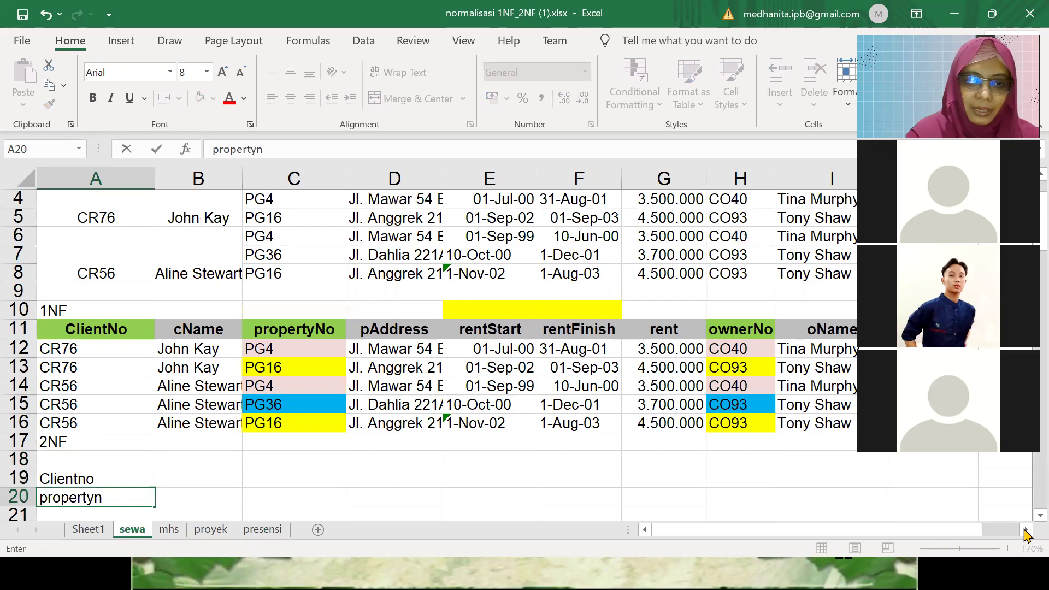
{"action": "type", "text": "o"}
{"action": "key", "text": "Return"}
{"action": "type", "text": "ownern"}
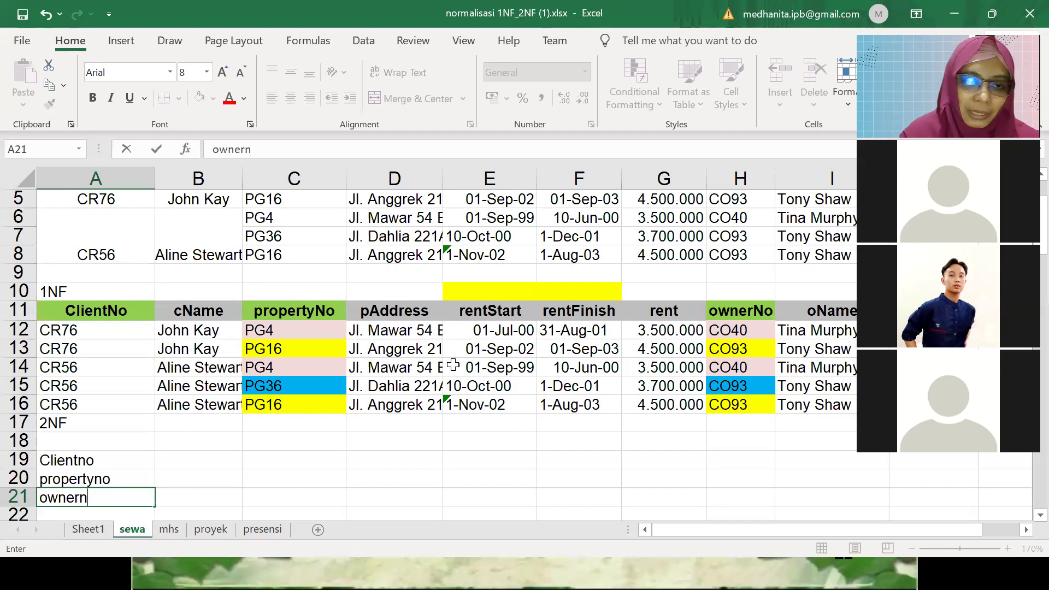
Step: Check the cName header in the 1NF table and extend cell A19 to the dependency "Clientno --> cName"
{"action": "left_click", "coordinate": [210, 311]}
{"action": "double_click", "coordinate": [210, 310]}
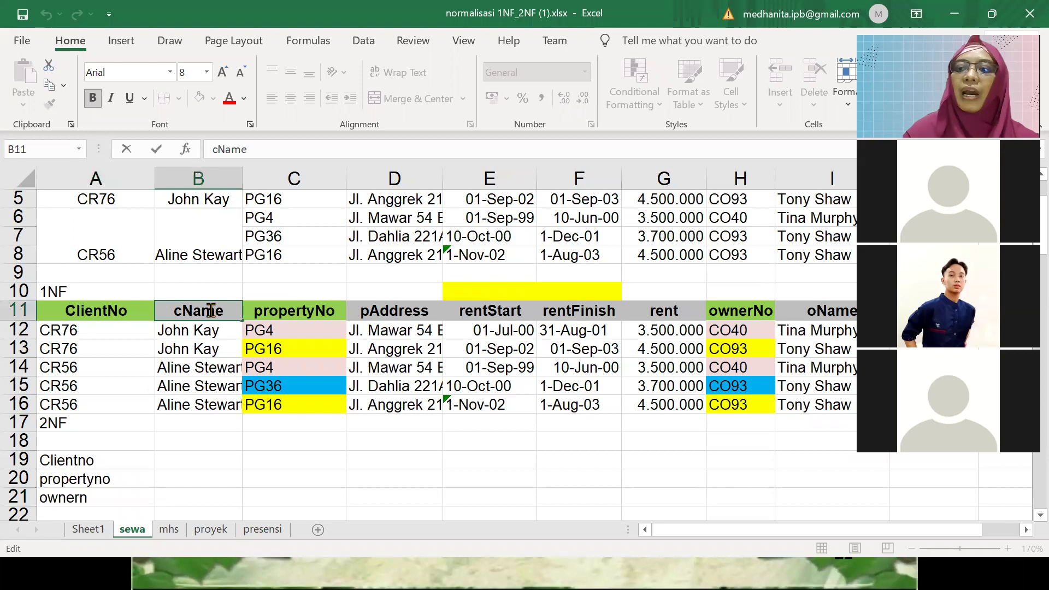
{"action": "left_click", "coordinate": [127, 454]}
{"action": "double_click", "coordinate": [127, 455]}
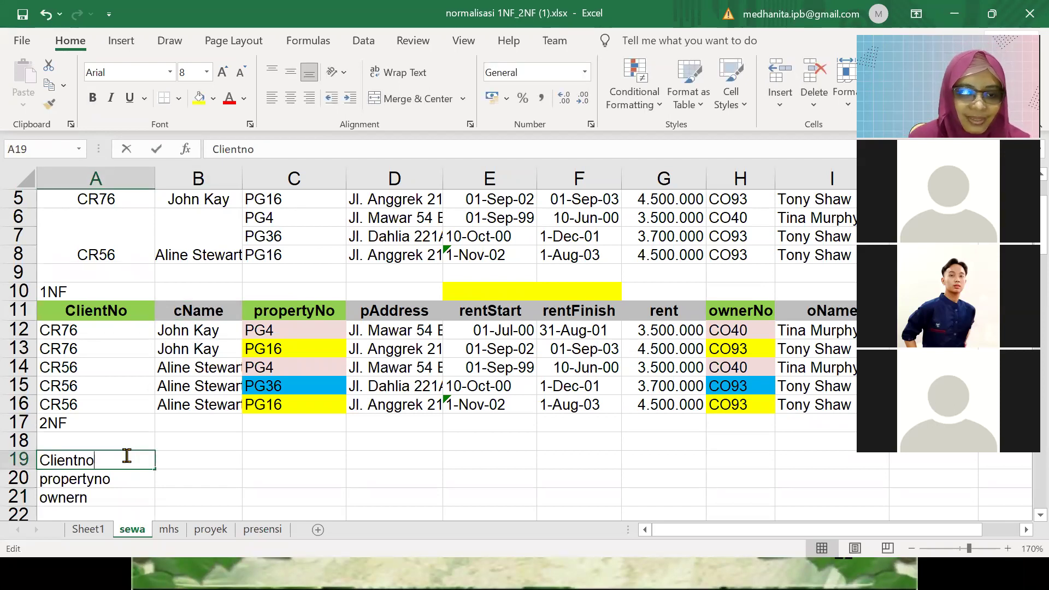
{"action": "type", "text": "--> canem"}
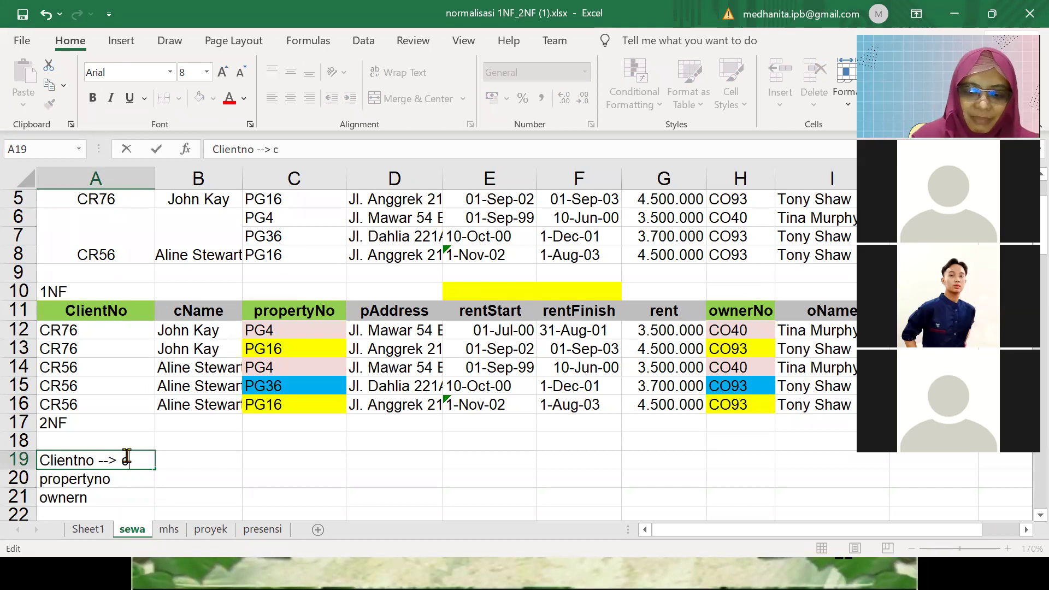
{"action": "key", "text": "BackSpace"}
{"action": "key", "text": "BackSpace"}
{"action": "key", "text": "BackSpace"}
{"action": "key", "text": "BackSpace"}
{"action": "type", "text": "Name"}
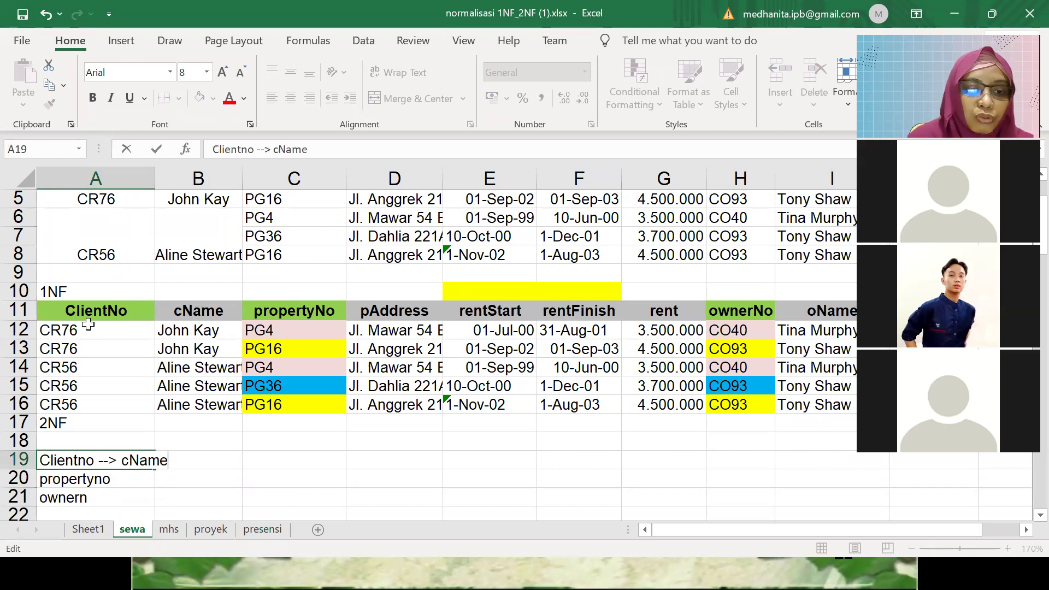
{"action": "left_click", "coordinate": [88, 324]}
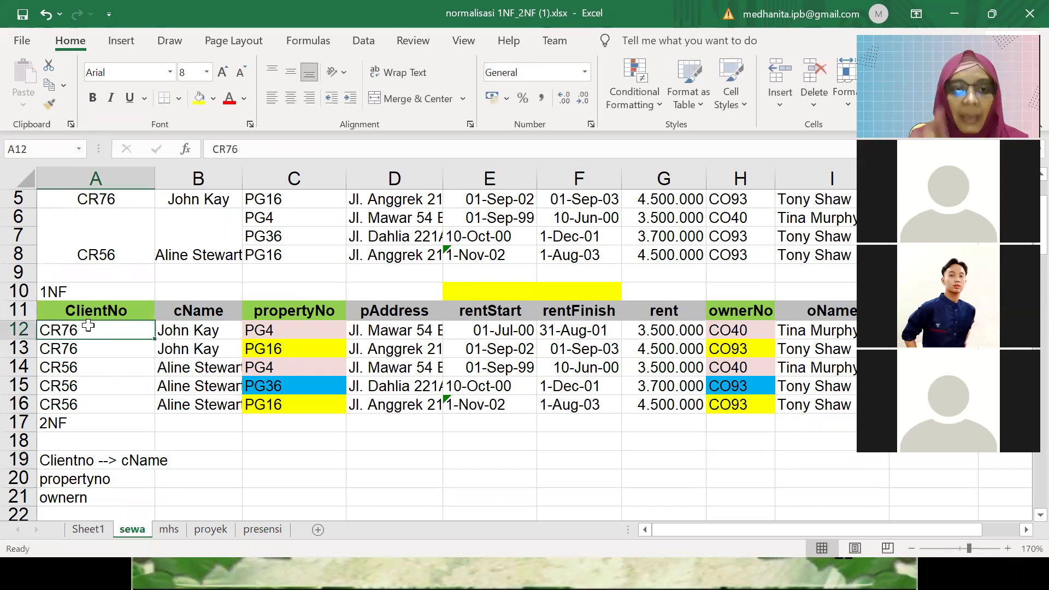
{"action": "left_click", "coordinate": [85, 347]}
{"action": "left_click", "coordinate": [187, 348]}
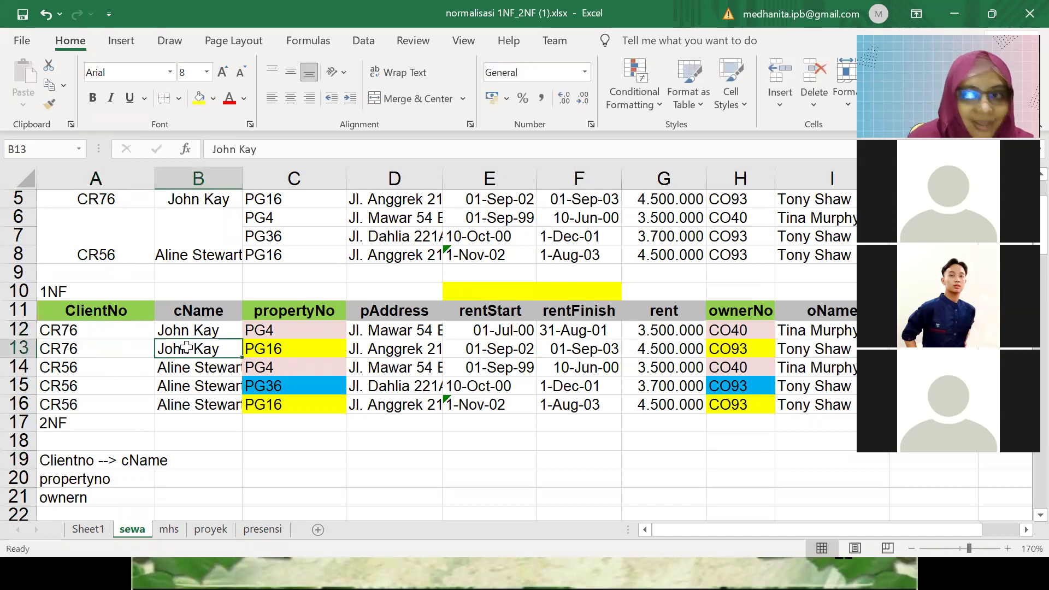
Step: Extend cell A20 to "propertyno --> padress," and check the PG4 property rows in the 1NF table
{"action": "double_click", "coordinate": [138, 483]}
{"action": "type", "text": "--> pad"}
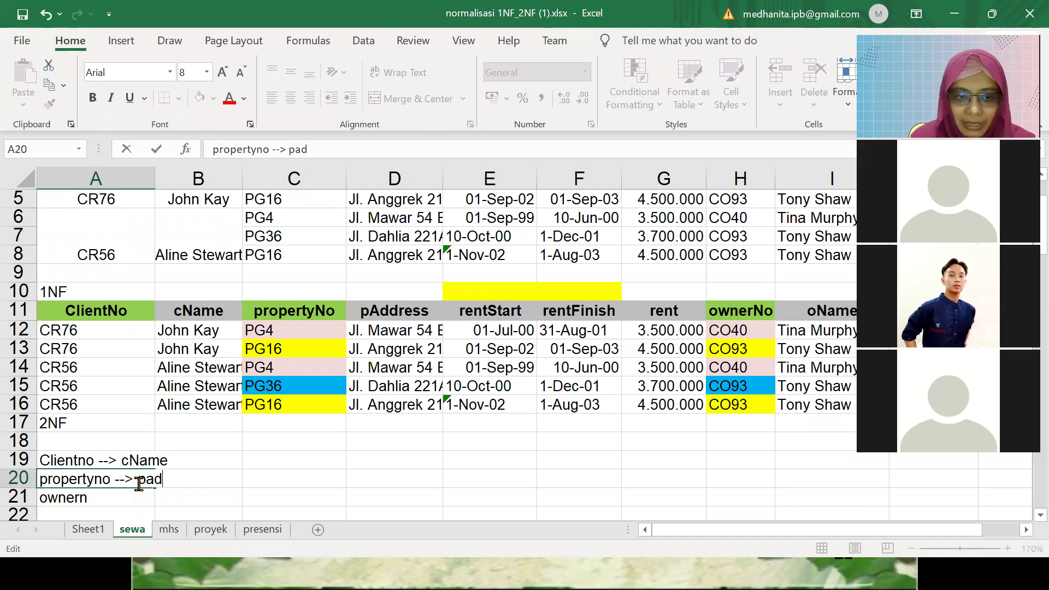
{"action": "type", "text": "ress,"}
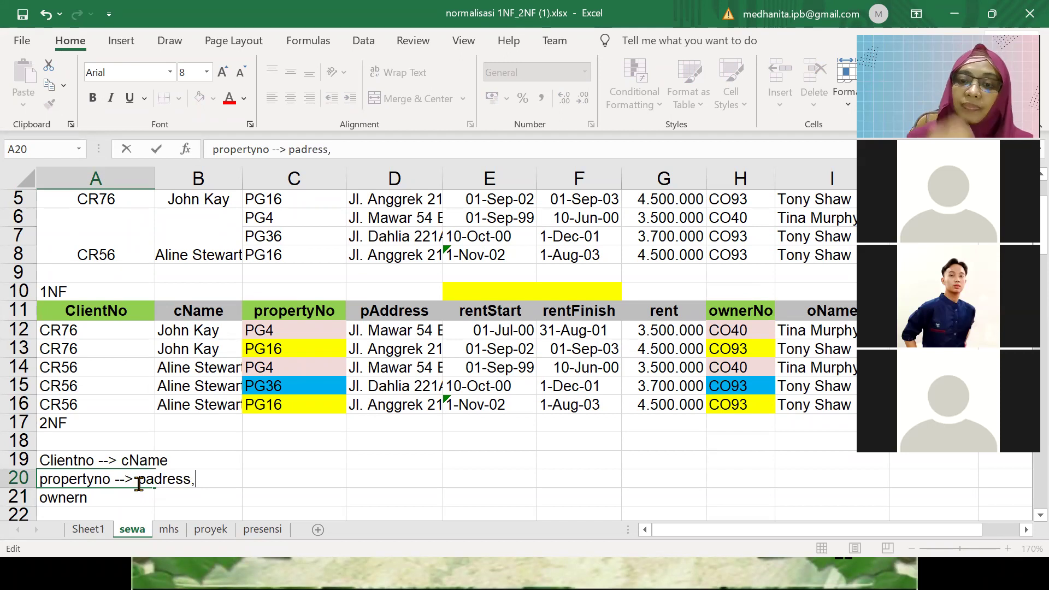
{"action": "left_click", "coordinate": [479, 328]}
{"action": "left_click", "coordinate": [336, 329]}
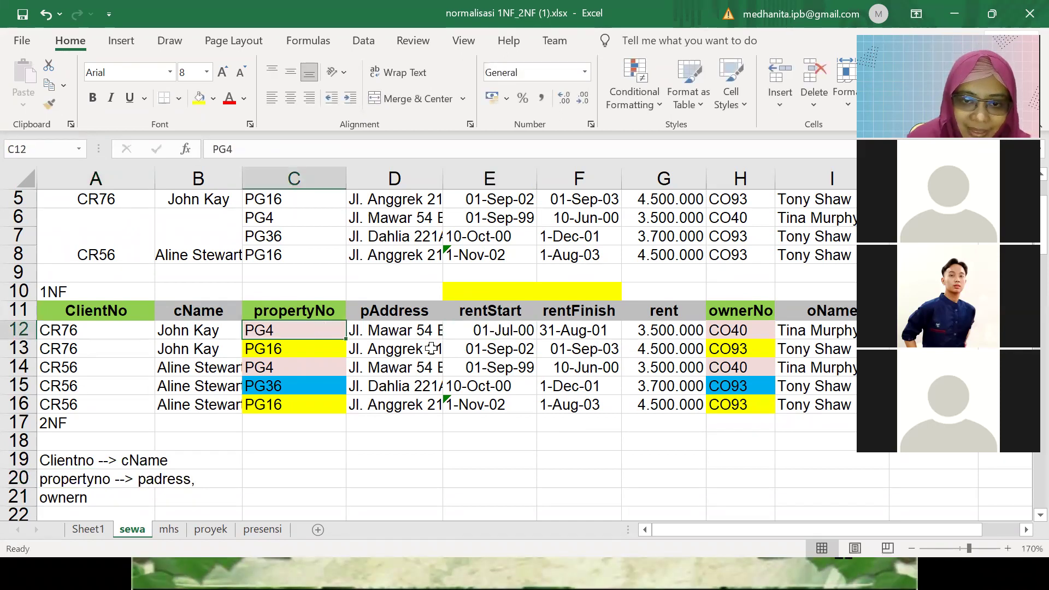
{"action": "left_click", "coordinate": [510, 367]}
{"action": "left_click", "coordinate": [309, 360]}
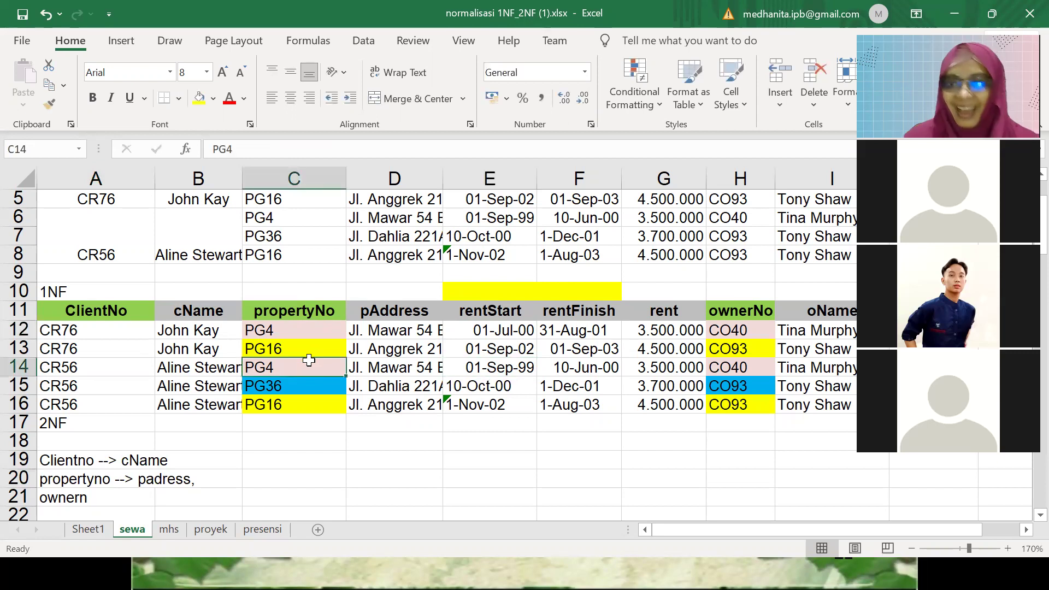
Step: Complete the dependency in cell A20 as "propertyno --> padaress, rent, ownerno, ownername"
{"action": "left_click", "coordinate": [167, 481]}
{"action": "double_click", "coordinate": [148, 478]}
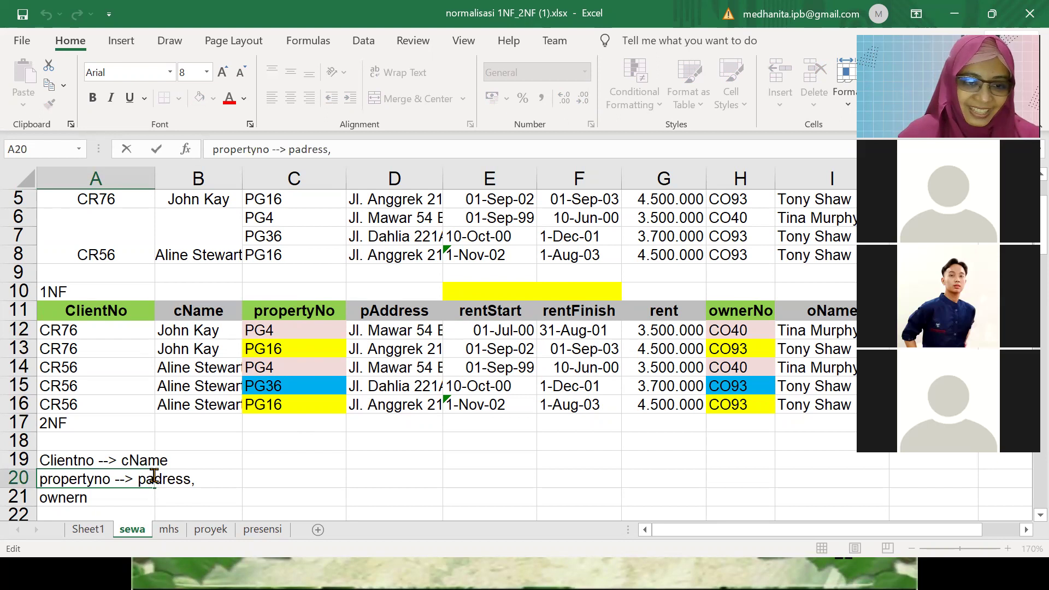
{"action": "left_click", "coordinate": [162, 478]}
{"action": "type", "text": "ar"}
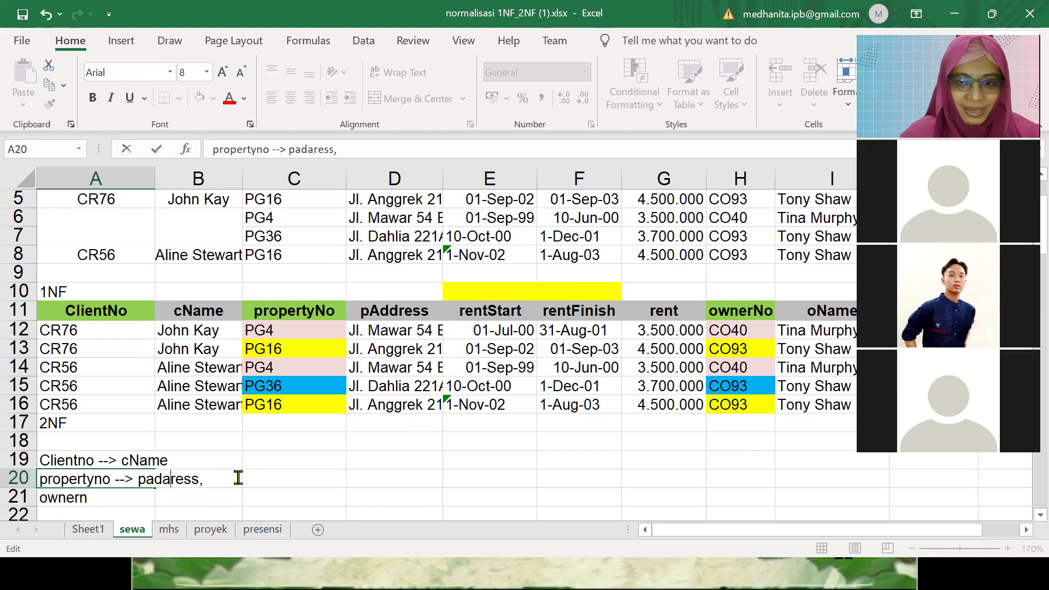
{"action": "type", "text": "ess, rent, ownerno, owner name"}
{"action": "key", "text": "BackSpace"}
{"action": "key", "text": "BackSpace"}
{"action": "key", "text": "BackSpace"}
{"action": "key", "text": "BackSpace"}
{"action": "key", "text": "BackSpace"}
{"action": "type", "text": "name"}
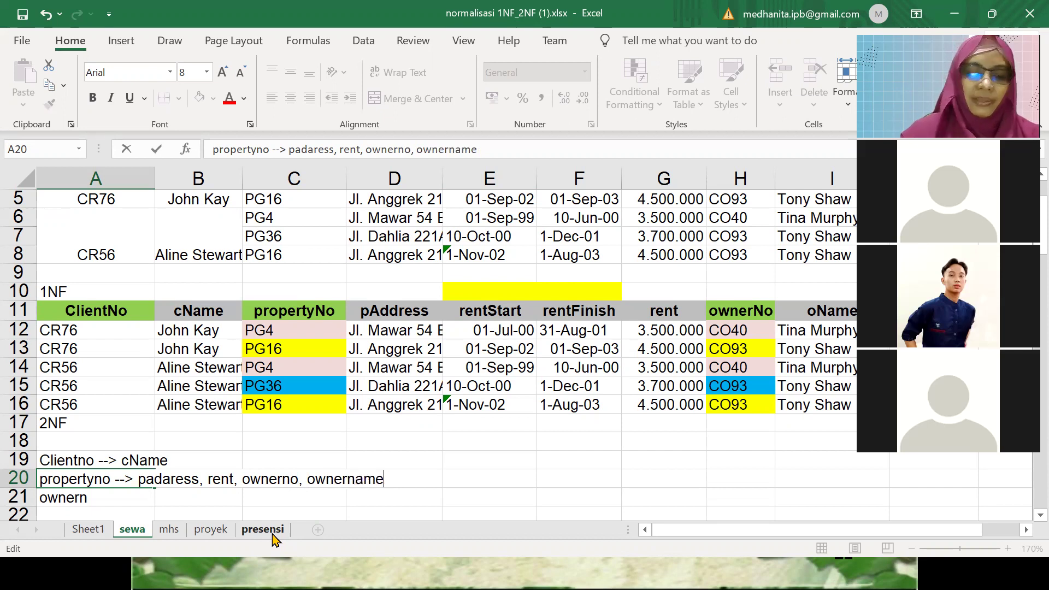
Step: Extend cell A21 to the dependency "ownerno -->oname"
{"action": "double_click", "coordinate": [127, 501]}
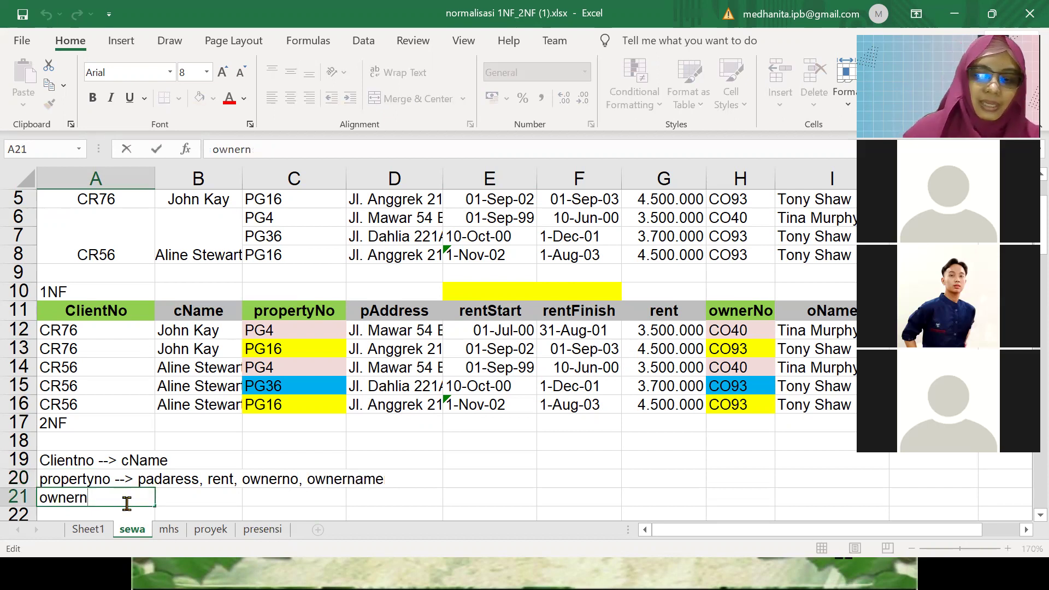
{"action": "type", "text": "o -->"}
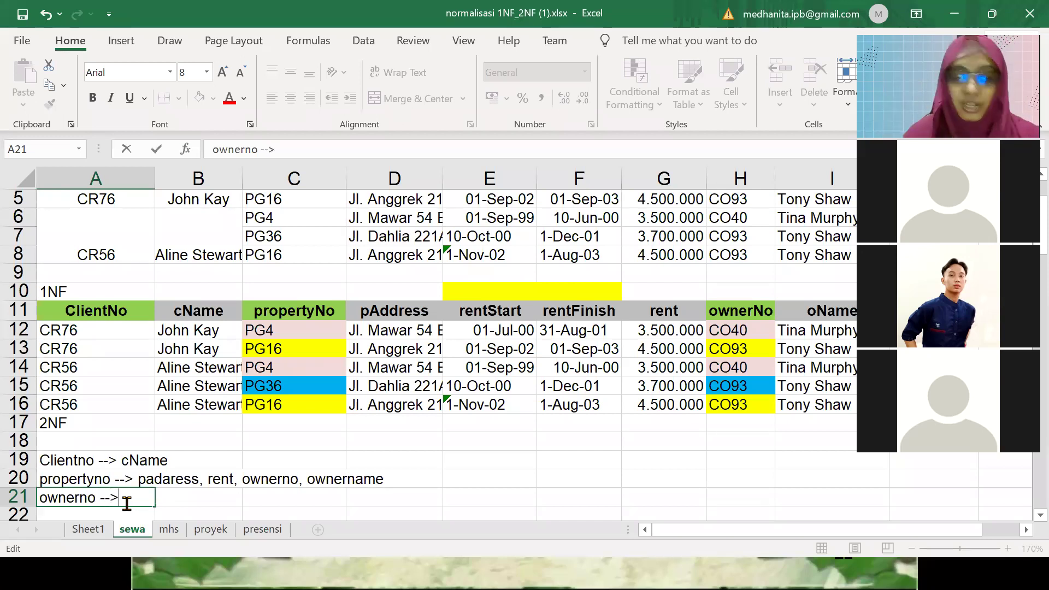
{"action": "type", "text": "oname"}
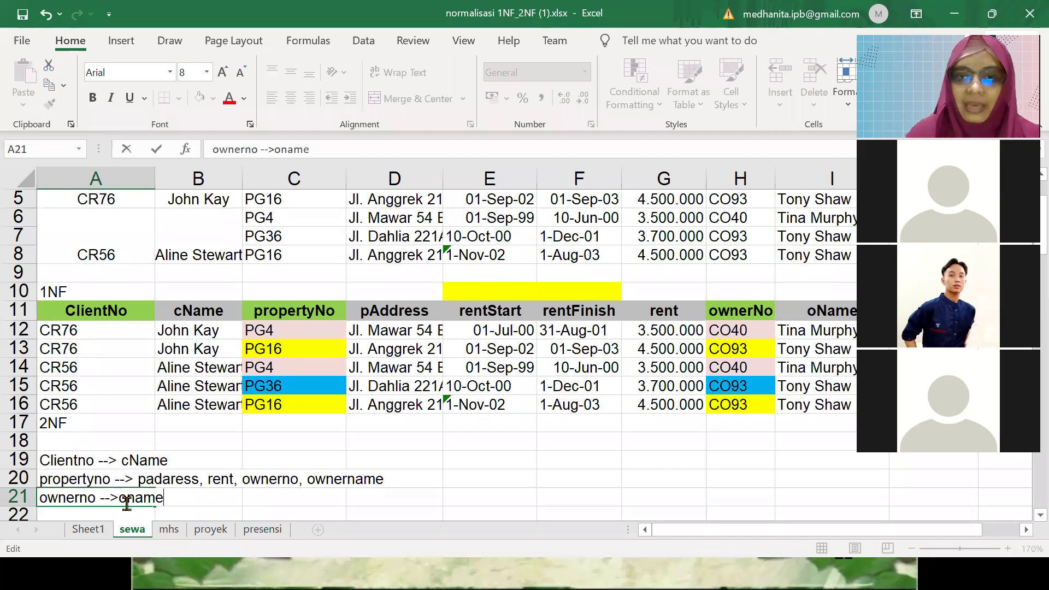
Step: Check the rentStart and rentFinish headers and enter "clientno, propertyno --> rentstart, rentfinish" in cell A22
{"action": "left_click", "coordinate": [499, 312]}
{"action": "left_click", "coordinate": [575, 316]}
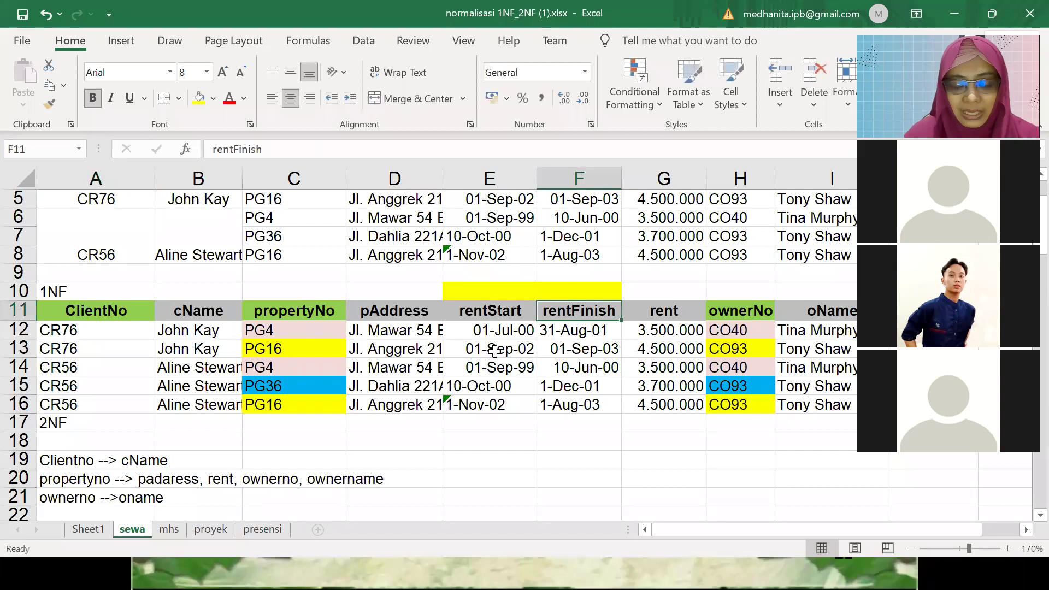
{"action": "left_click", "coordinate": [201, 476]}
{"action": "key", "text": "Down"}
{"action": "key", "text": "Down"}
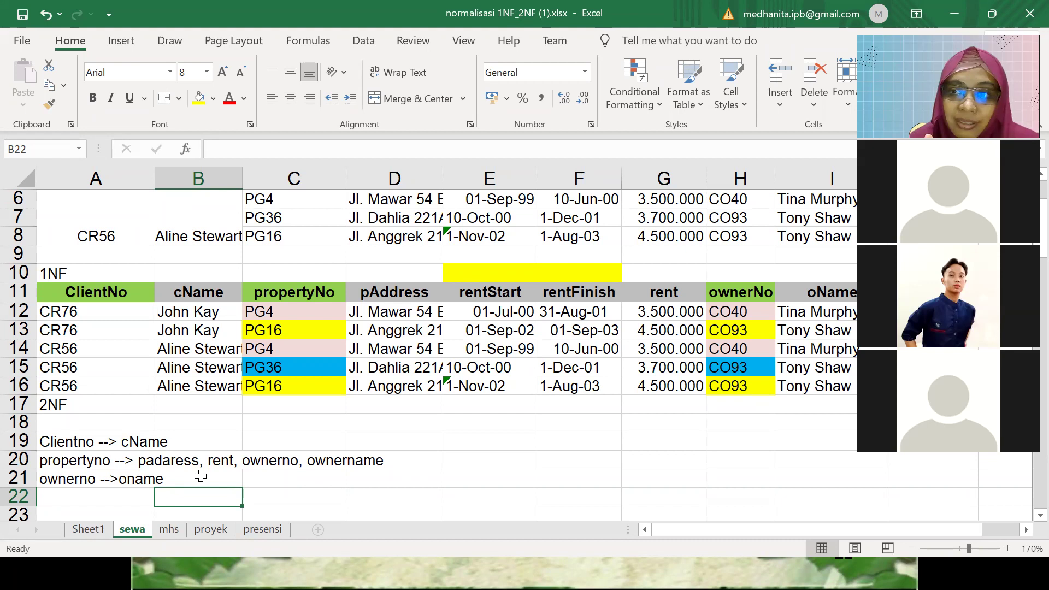
{"action": "left_click", "coordinate": [117, 495]}
{"action": "type", "text": "clientno"}
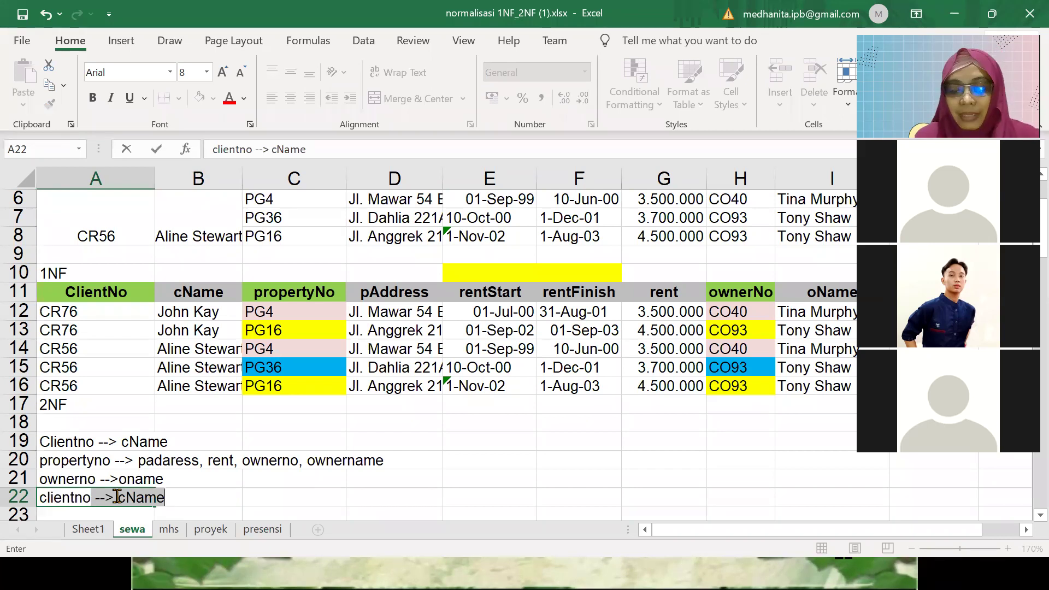
{"action": "type", "text": ", propertu"}
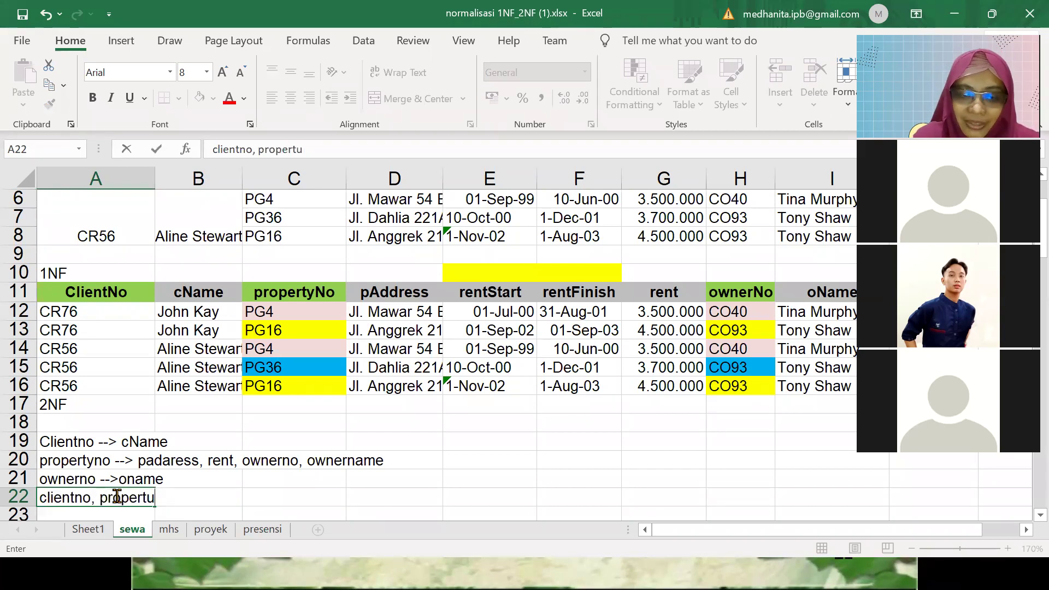
{"action": "key", "text": "BackSpace"}
{"action": "type", "text": "yn"}
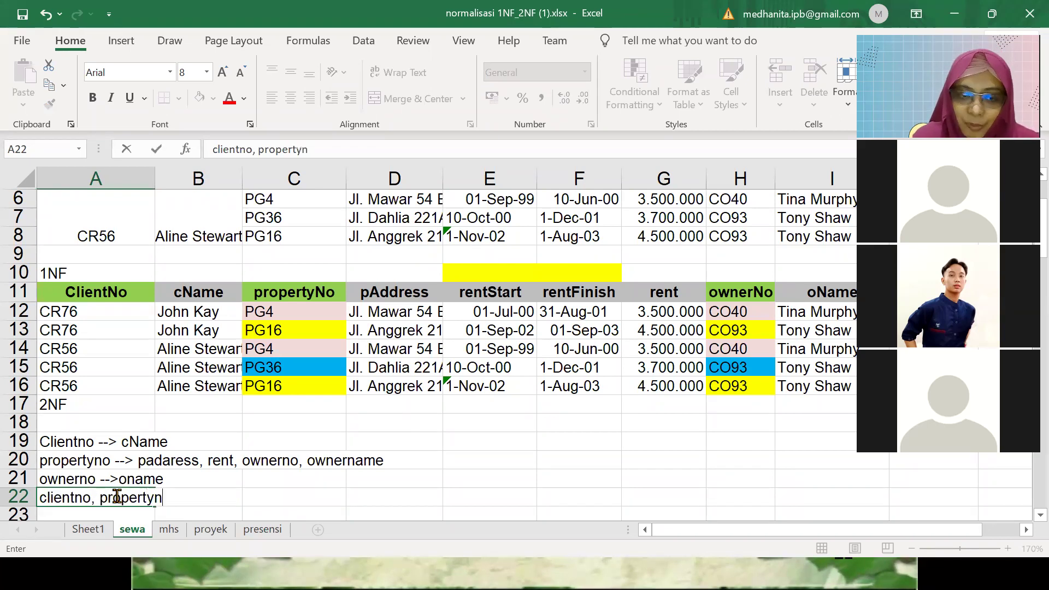
{"action": "type", "text": "o --> rents"}
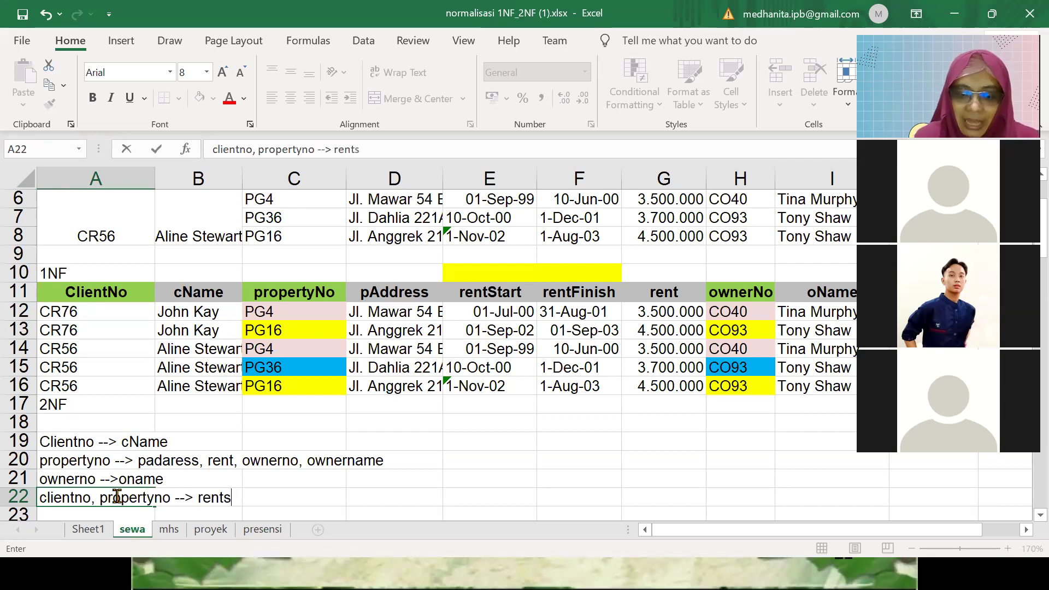
{"action": "type", "text": "tart"}
{"action": "type", "text": ","}
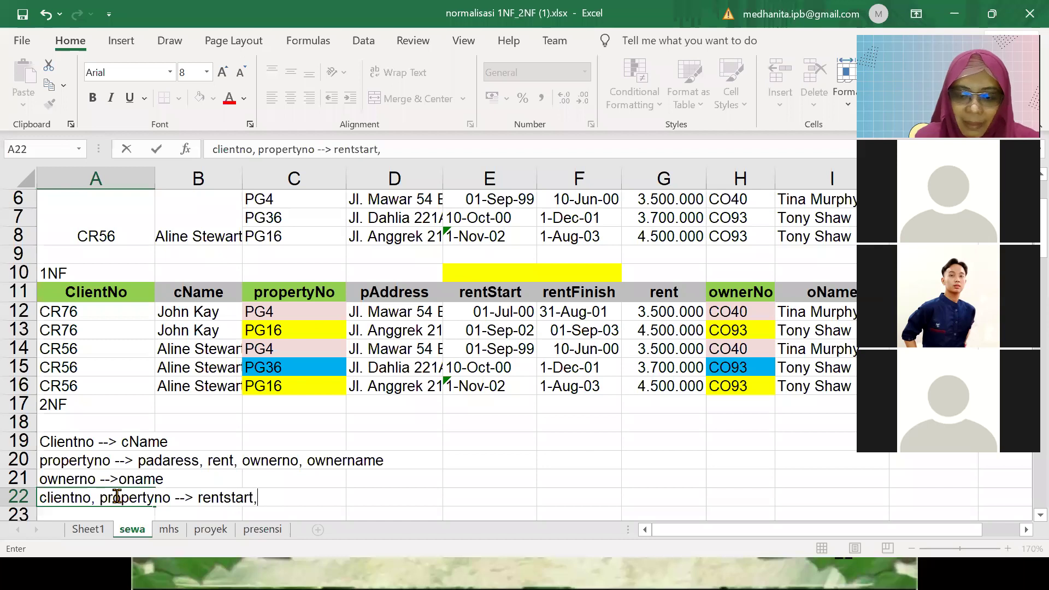
{"action": "type", "text": " rentfinish"}
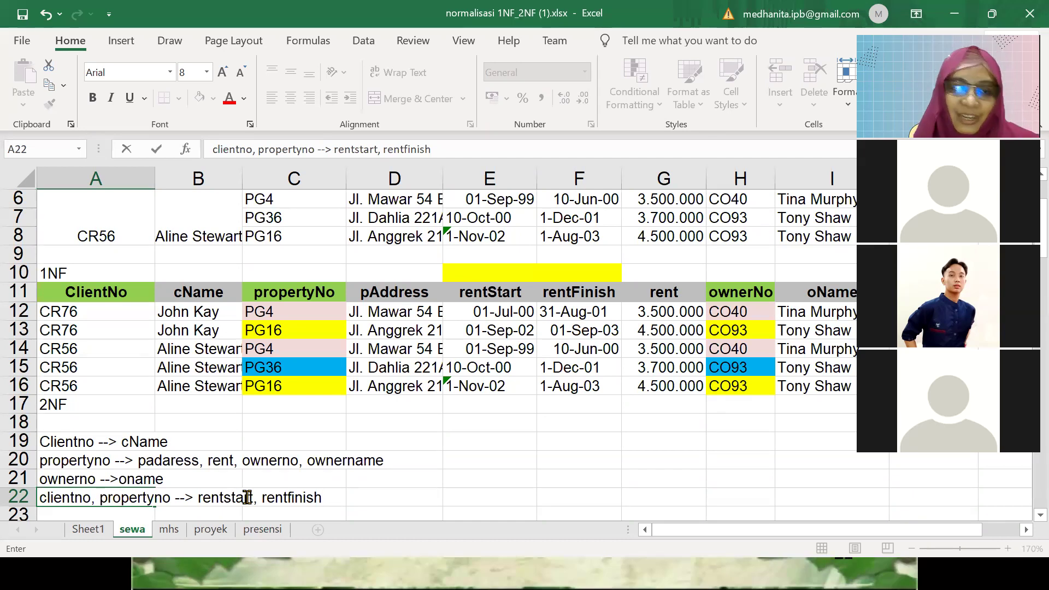
{"action": "left_click", "coordinate": [83, 405]}
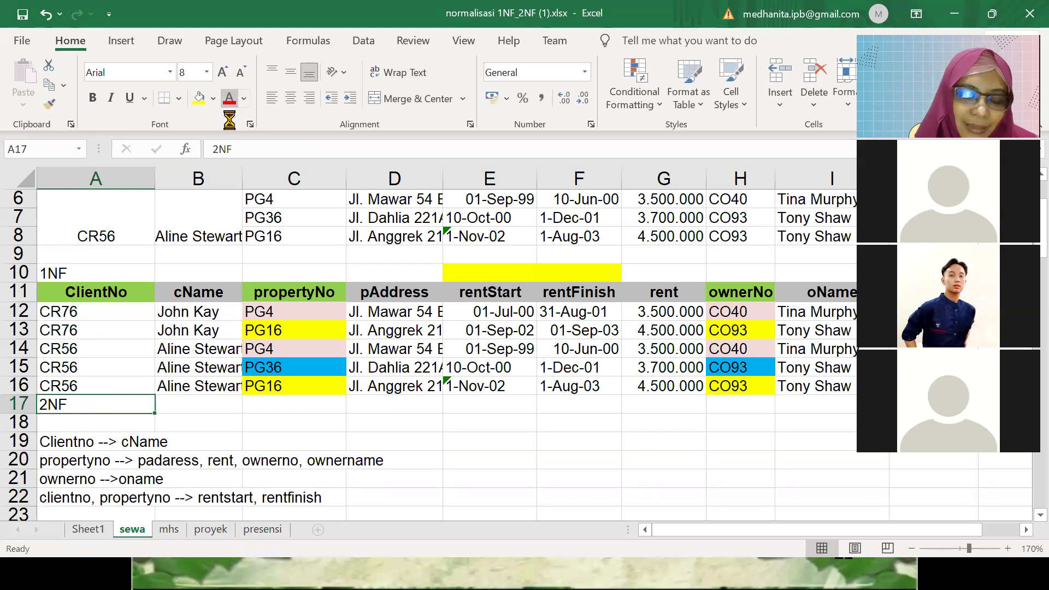
Step: Switch to the ERD/EER transformation presentation in PowerPoint and start the slide show at slide 13, Figure 5-13 on mapping an M:N relationship
{"action": "scroll", "coordinate": [200, 415], "scroll_direction": "up", "scroll_amount": 2}
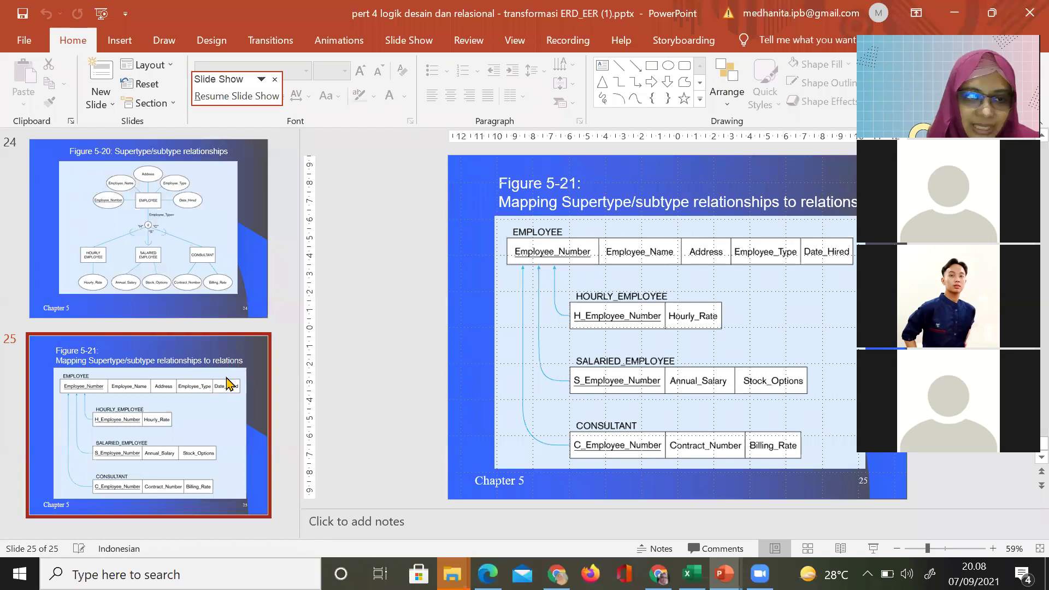
{"action": "scroll", "coordinate": [228, 383], "scroll_direction": "up", "scroll_amount": 10}
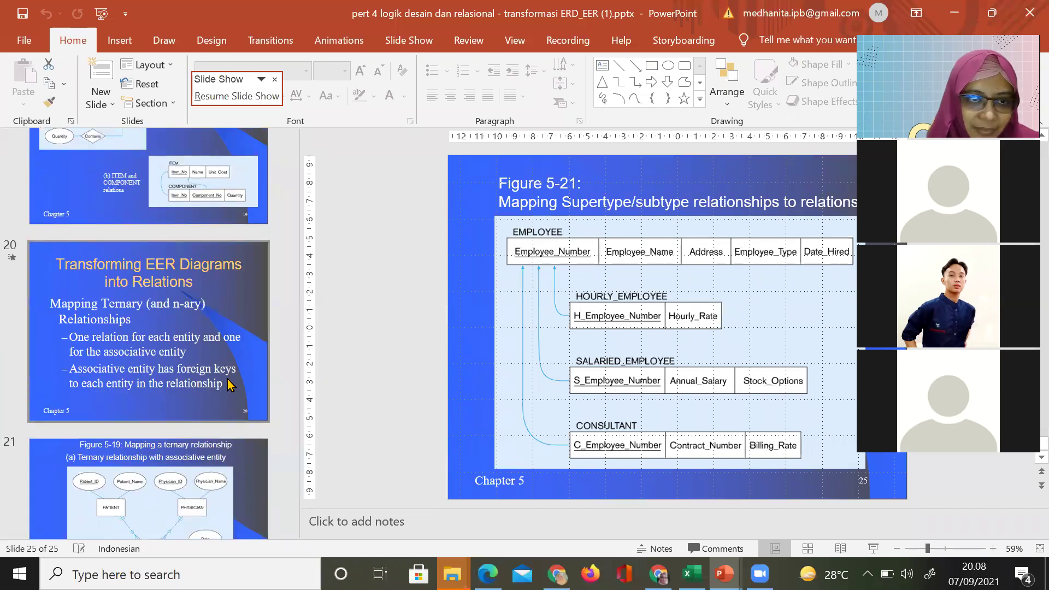
{"action": "scroll", "coordinate": [229, 383], "scroll_direction": "up", "scroll_amount": 12}
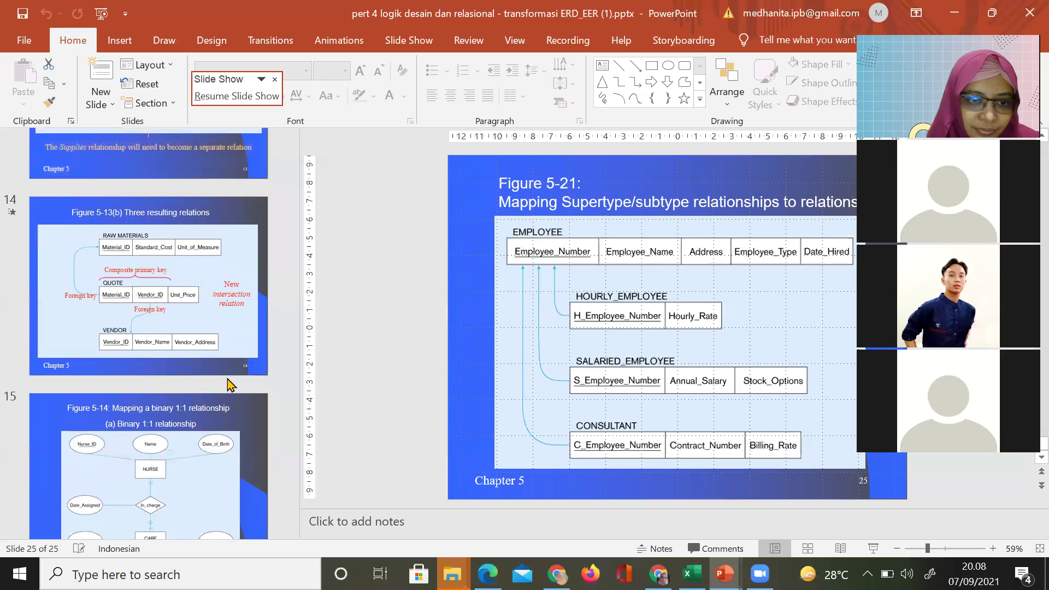
{"action": "scroll", "coordinate": [228, 383], "scroll_direction": "up", "scroll_amount": 3}
{"action": "left_click", "coordinate": [225, 389]}
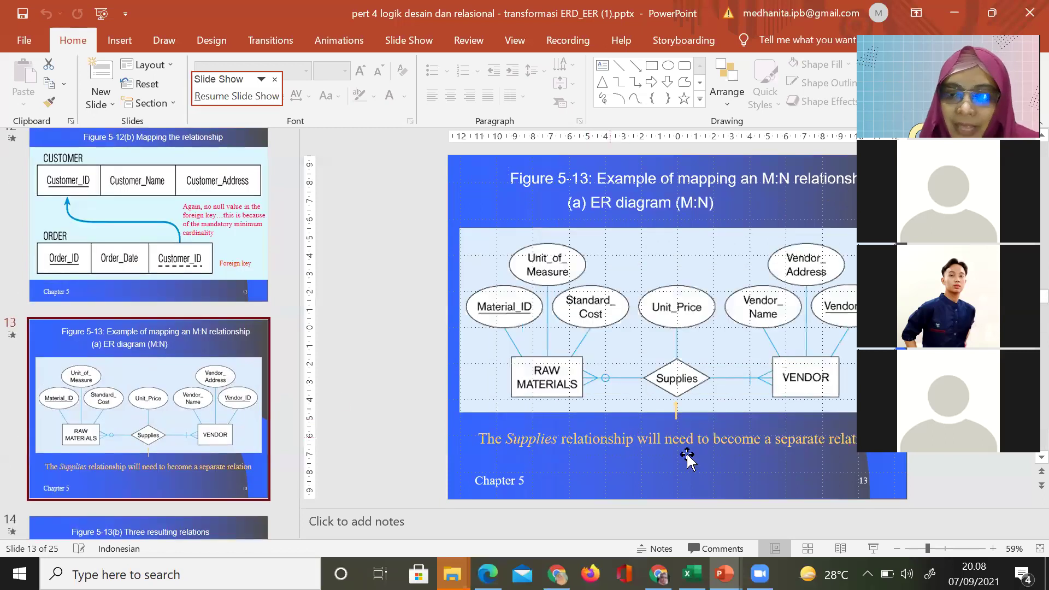
{"action": "left_click", "coordinate": [872, 549]}
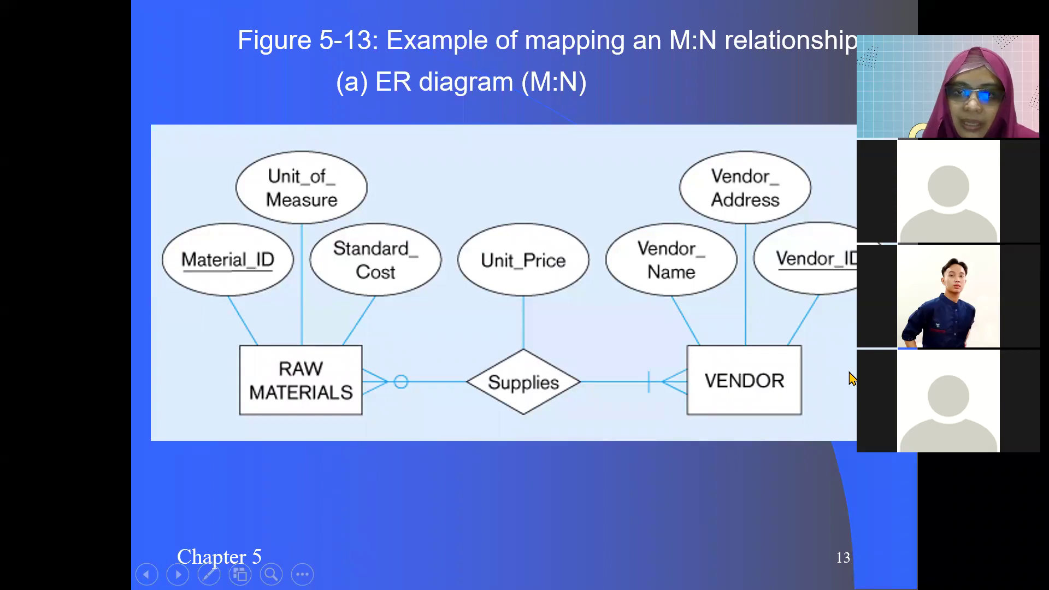
Step: With the red pen, underline both crow's-foot ends of the M:N relationship and draw a box around the Supplies diamond
{"action": "key", "text": "ctrl+p"}
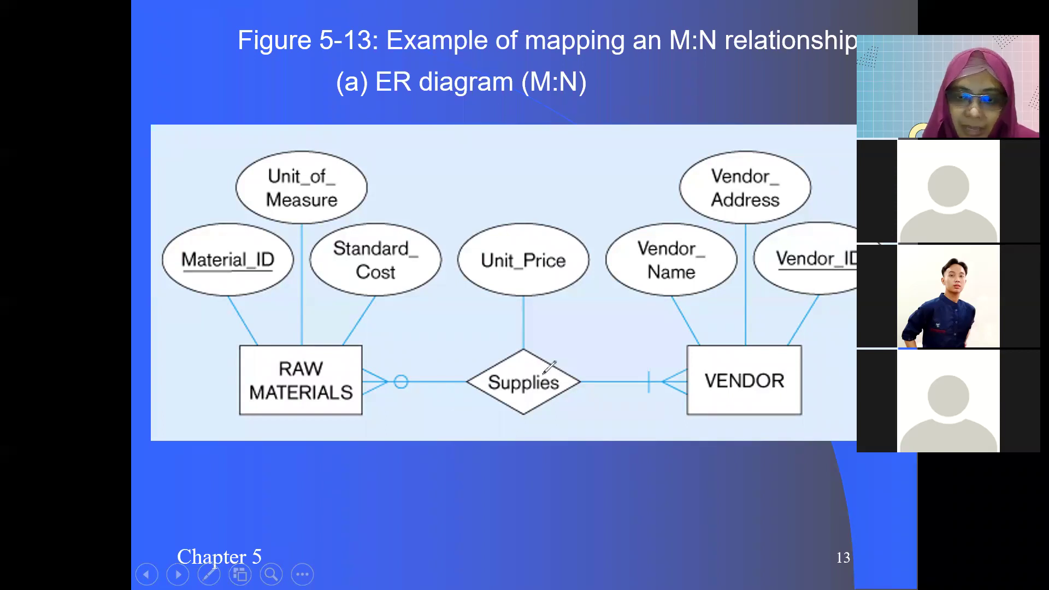
{"action": "left_click_drag", "start_coordinate": [373, 417], "coordinate": [403, 417]}
{"action": "left_click_drag", "start_coordinate": [651, 421], "coordinate": [683, 417]}
{"action": "left_click_drag", "start_coordinate": [467, 345], "coordinate": [459, 417]}
{"action": "mouse_move", "coordinate": [461, 352]}
{"action": "left_mouse_down"}
{"action": "mouse_move", "coordinate": [497, 345]}
{"action": "mouse_move", "coordinate": [577, 374]}
{"action": "mouse_move", "coordinate": [571, 422]}
{"action": "mouse_move", "coordinate": [462, 420]}
{"action": "left_mouse_up"}
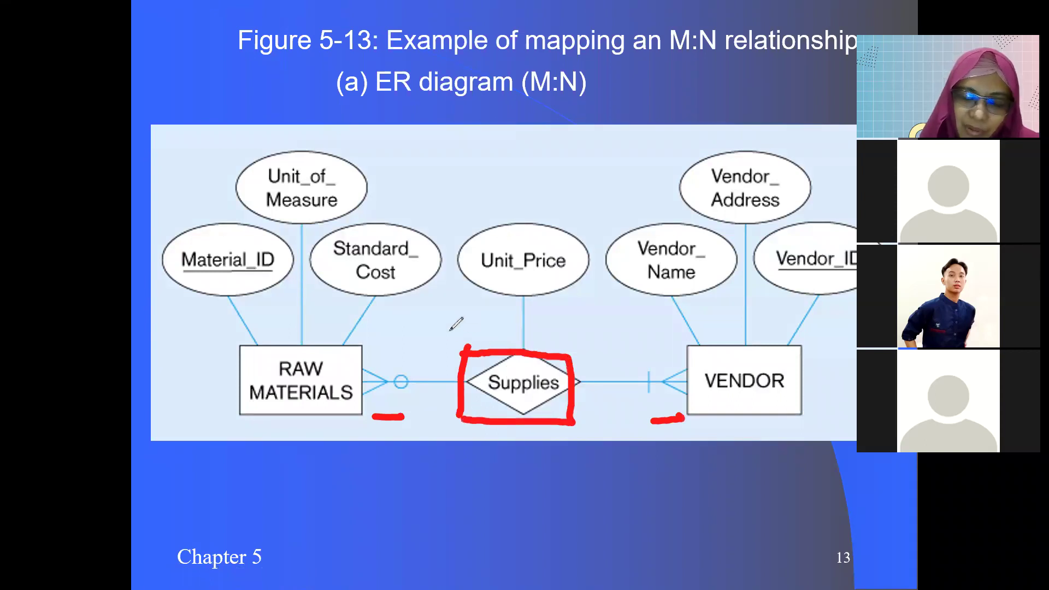